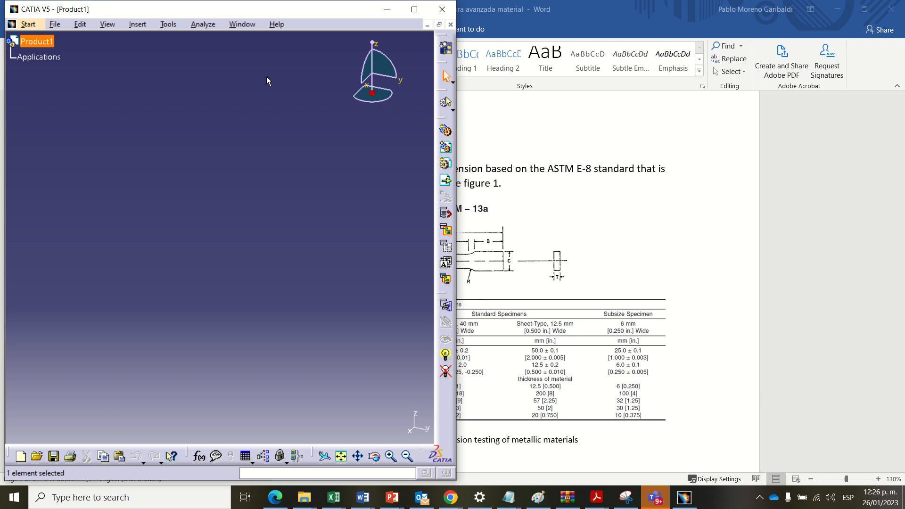
Step: Close the empty product and create a new Part Design part, keeping the default name Part1
left_click(451, 24)
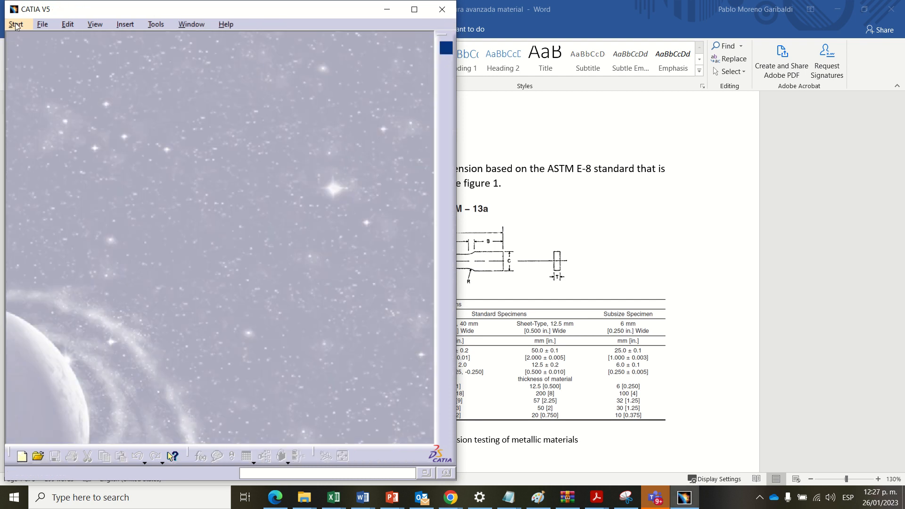
left_click(15, 24)
mouse_move(62, 52)
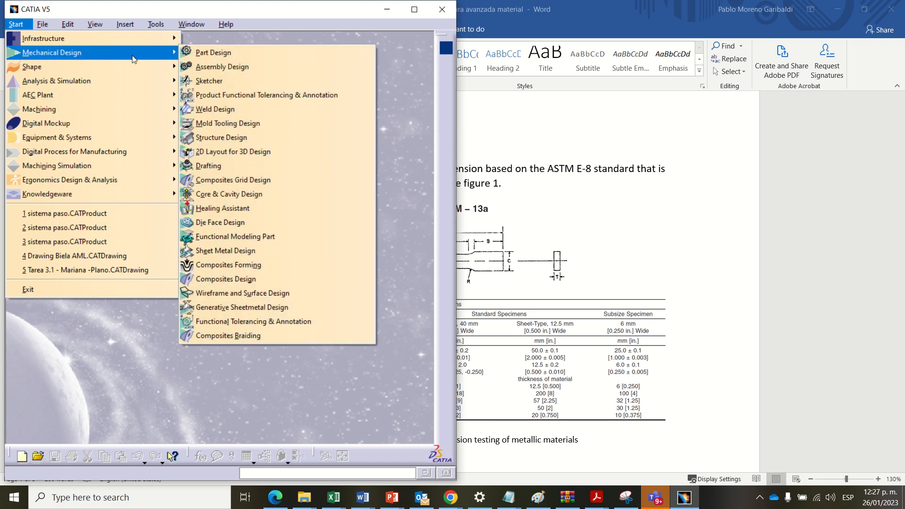
left_click(229, 53)
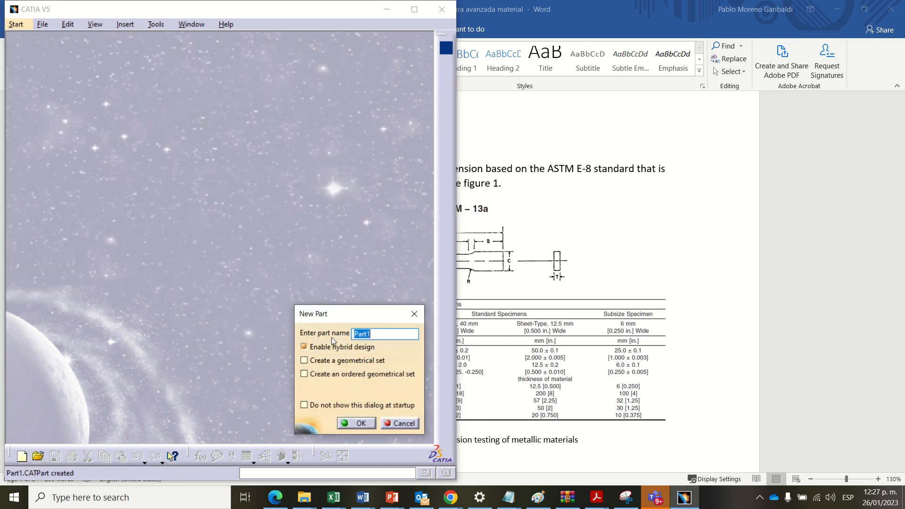
left_click(347, 424)
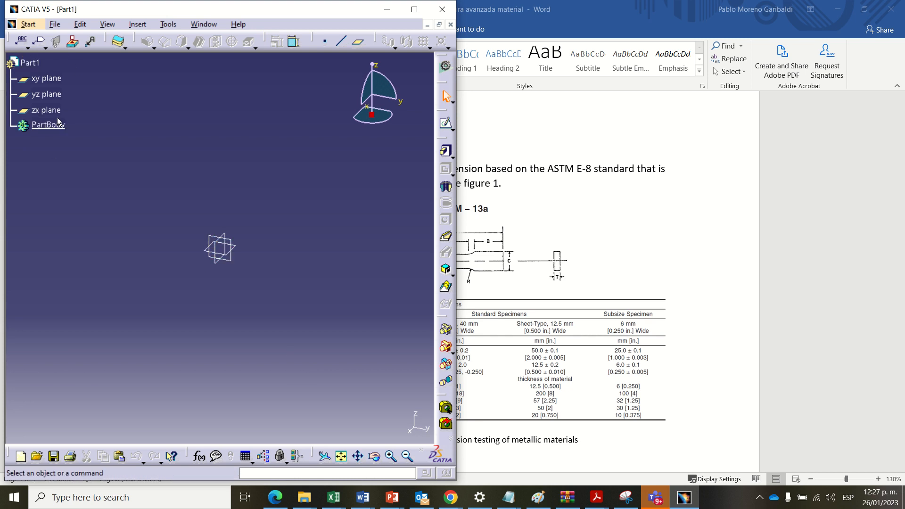
Step: Arrange the Word document with the specimen drawing and the CATIA window side by side
left_click_drag(584, 14, 904, 33)
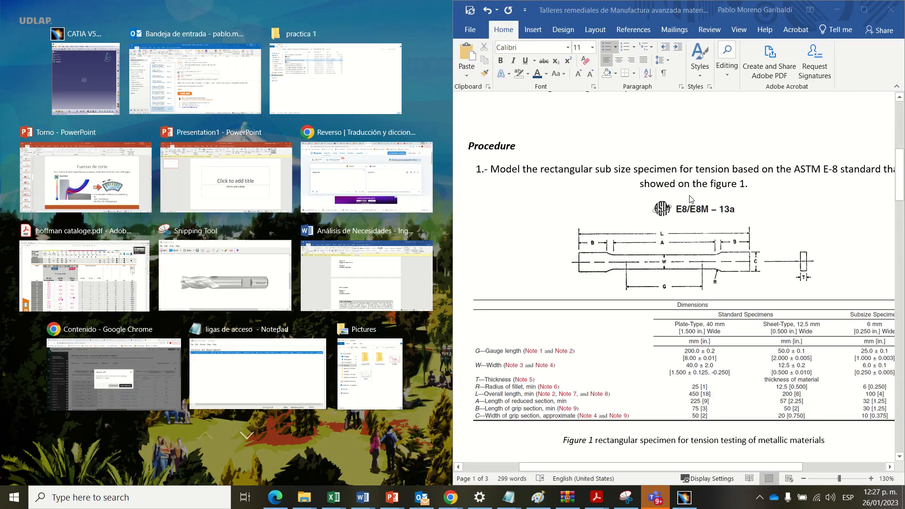
left_click(97, 77)
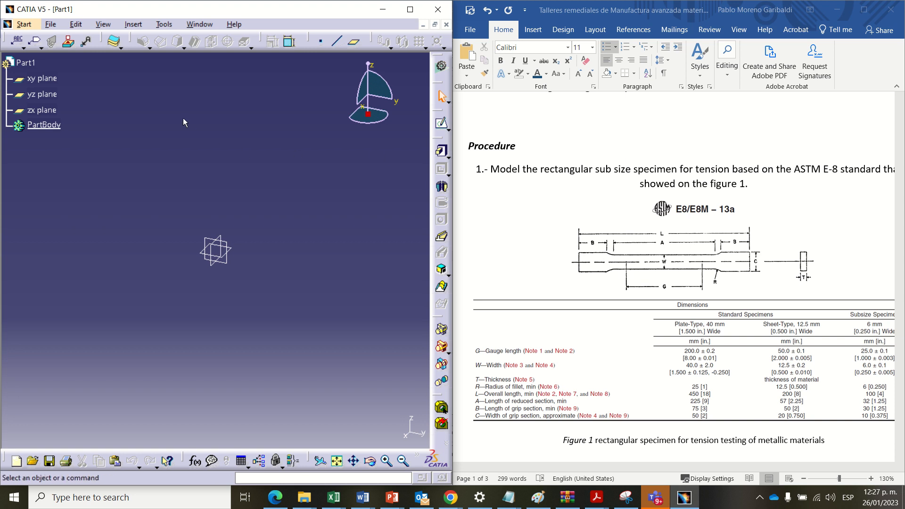
Step: Start a sketch on the xy plane and dock the floating Sketch tools and User Selection Filter palettes
left_click(51, 78)
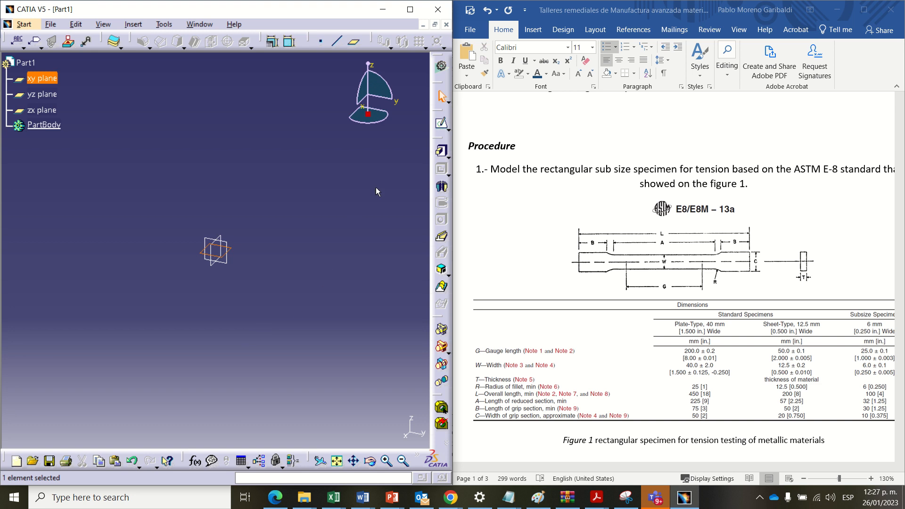
left_click(441, 124)
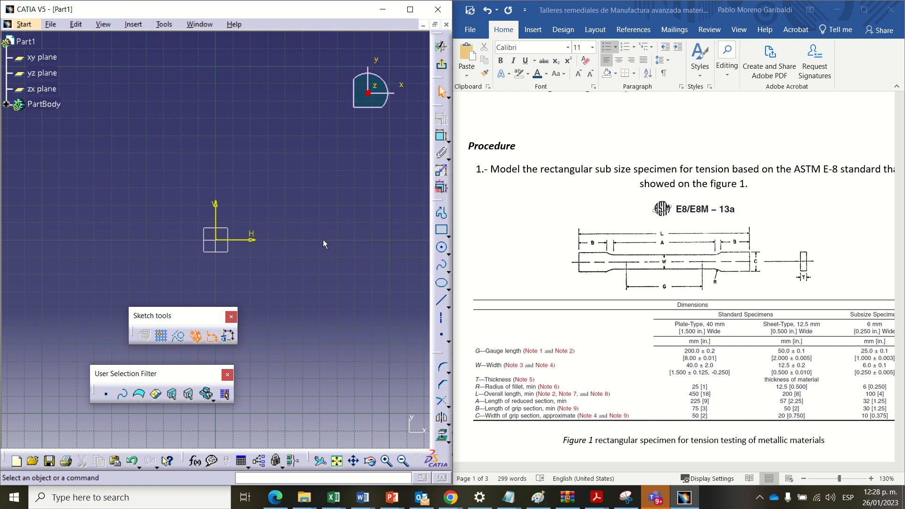
mouse_move(342, 207)
middle_mouse_down()
mouse_move(315, 227)
mouse_move(259, 232)
middle_mouse_up()
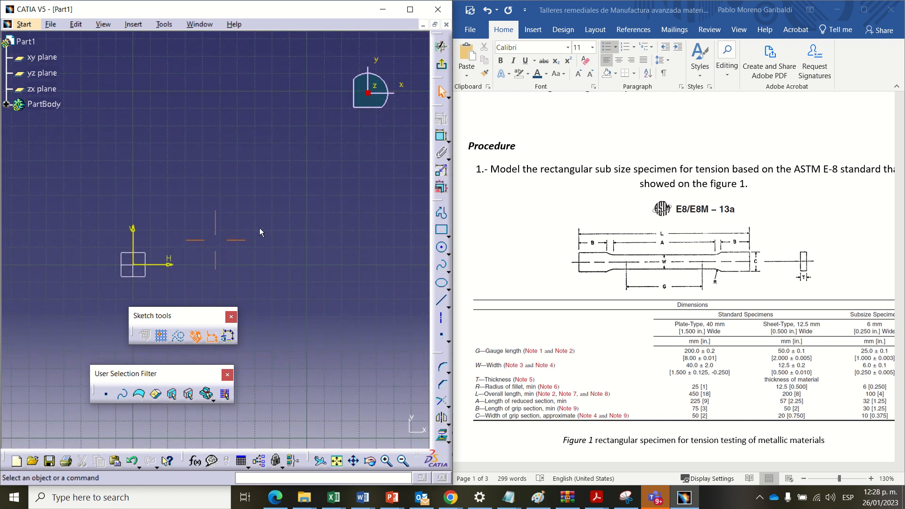
mouse_move(168, 313)
left_mouse_down()
mouse_move(219, 138)
mouse_move(236, 28)
left_mouse_up()
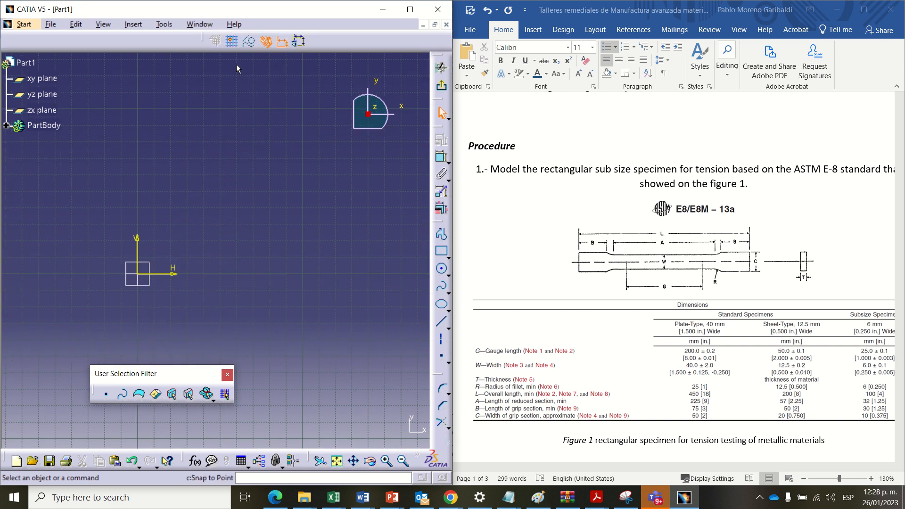
left_click_drag(157, 373, 152, 36)
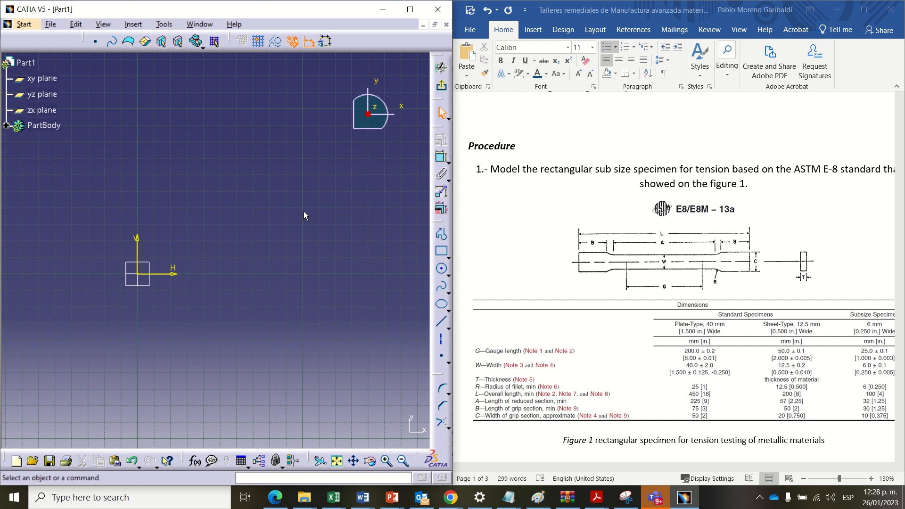
Step: Sketch a rectangle about 65 mm long and 23 mm high with its lower-left corner on the origin
left_click(441, 251)
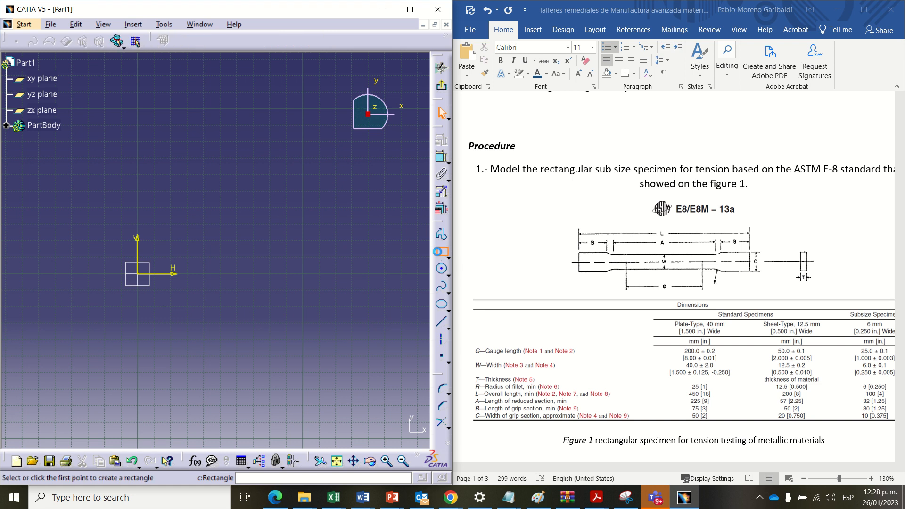
left_click(137, 274)
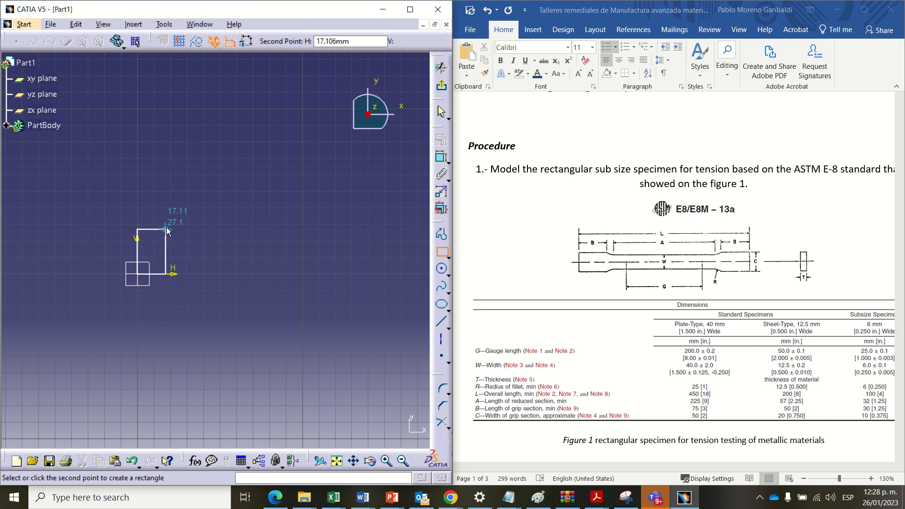
left_click(244, 236)
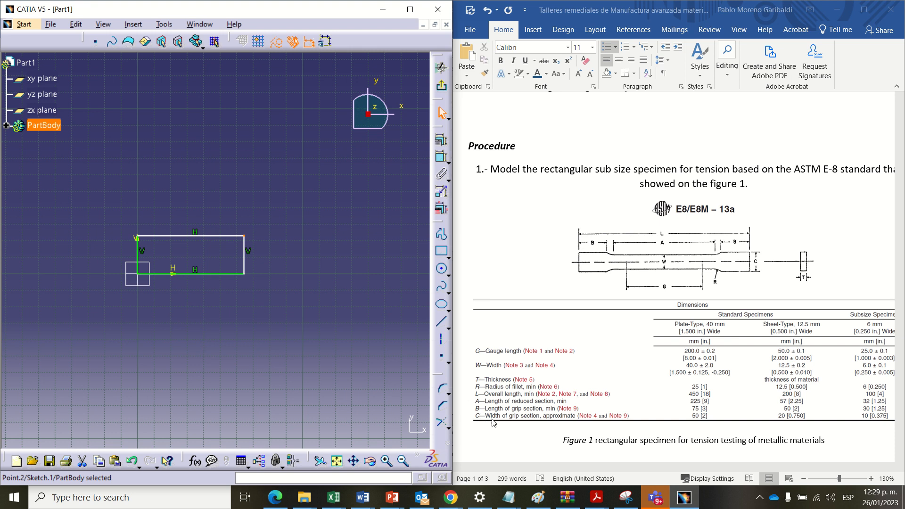
Step: Dimension the rectangle's left vertical edge and set its height to 10 mm
left_click(137, 252)
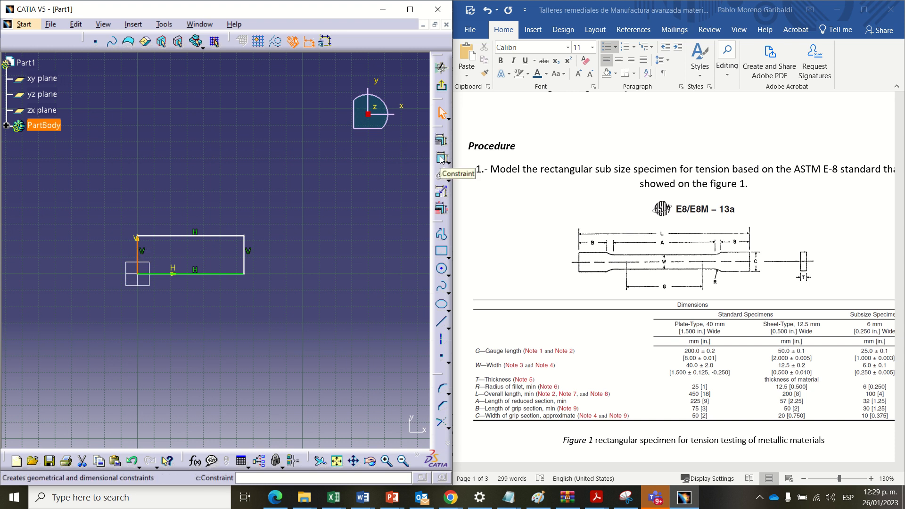
left_click(442, 160)
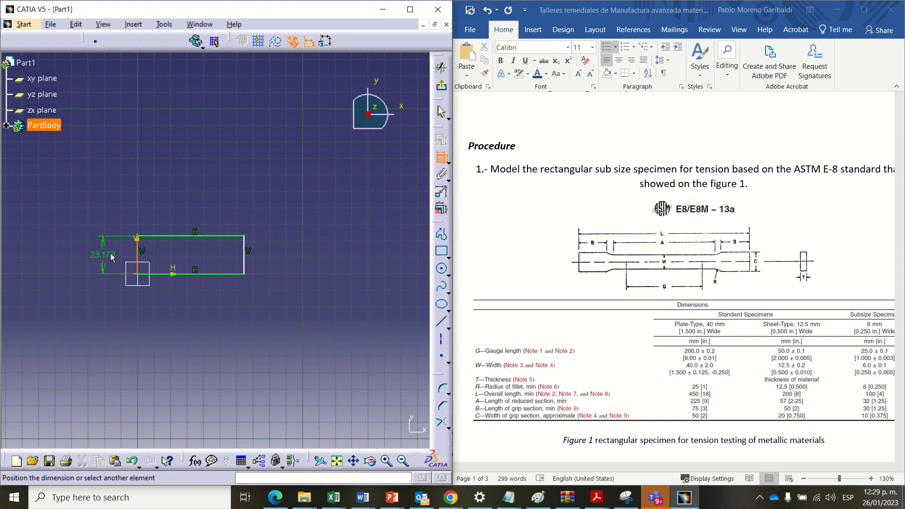
left_click(111, 255)
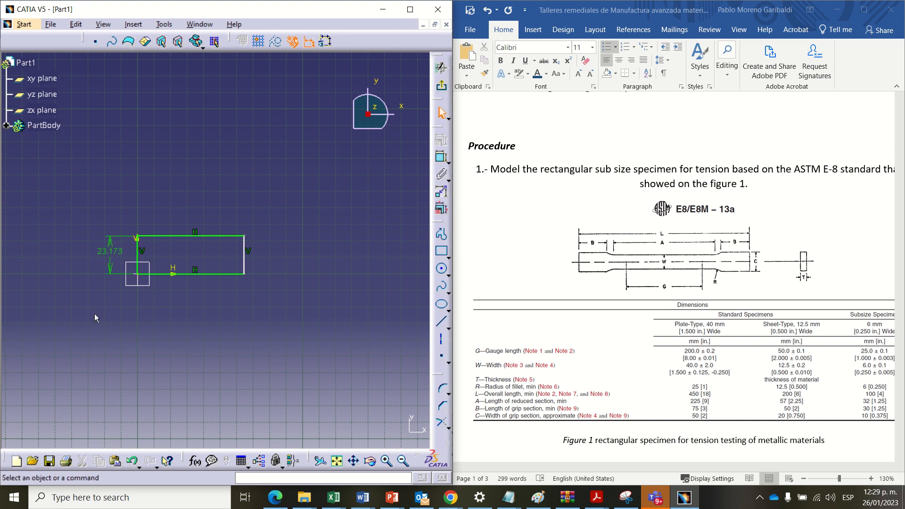
double_click(116, 255)
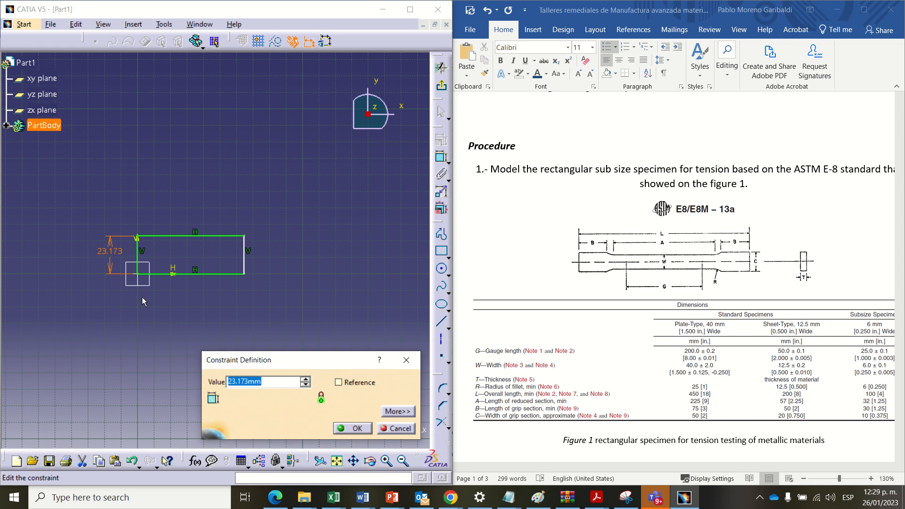
type("10")
key("Return")
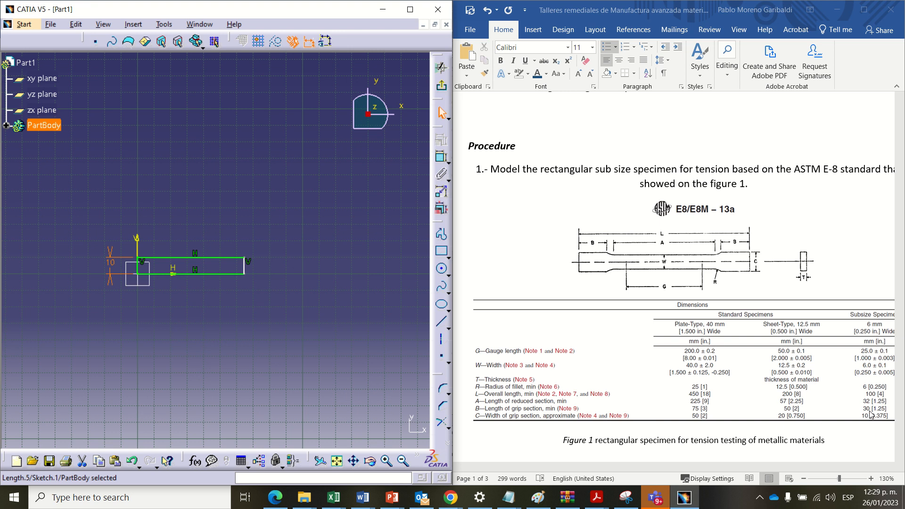
Step: Dimension the rectangle's upper edge and set its length to 30 mm
left_click(192, 257)
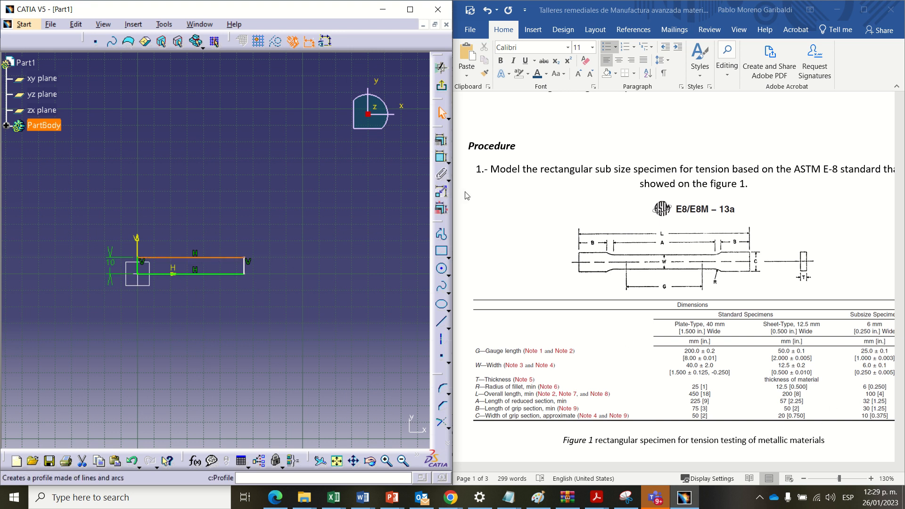
left_click(441, 157)
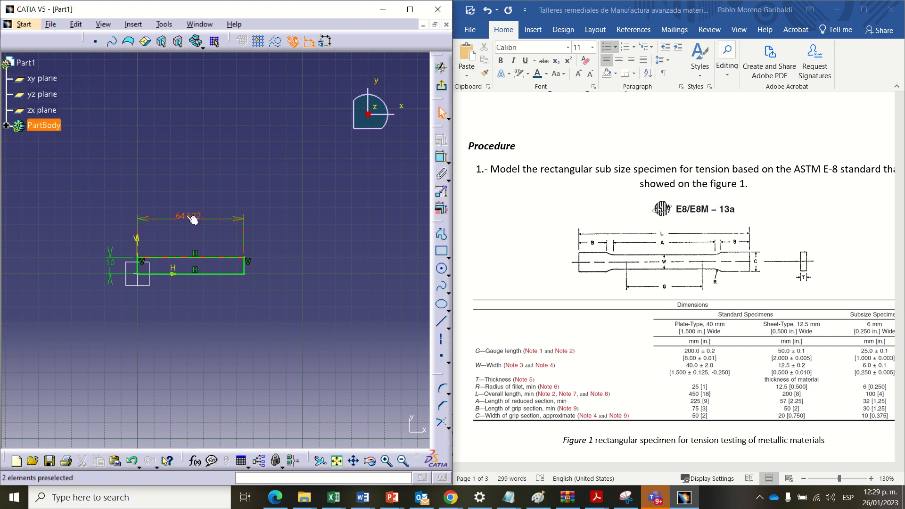
double_click(193, 218)
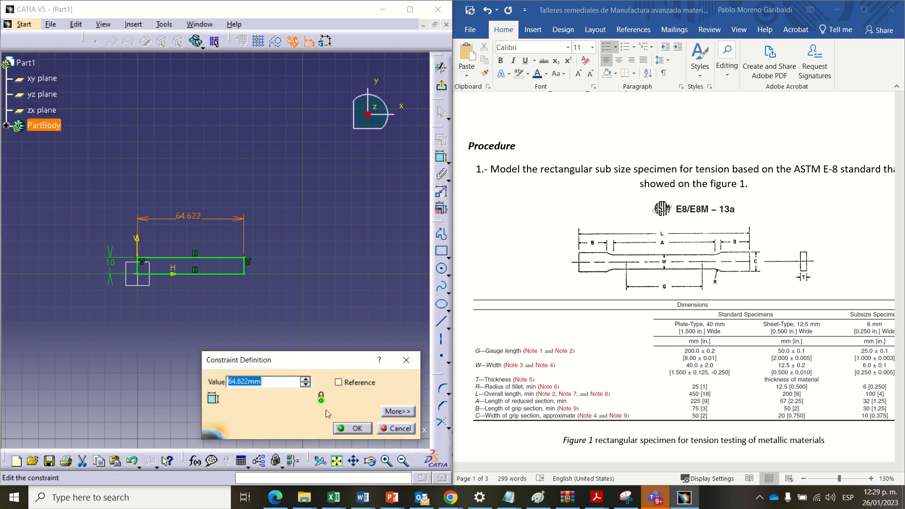
type("30")
key("Return")
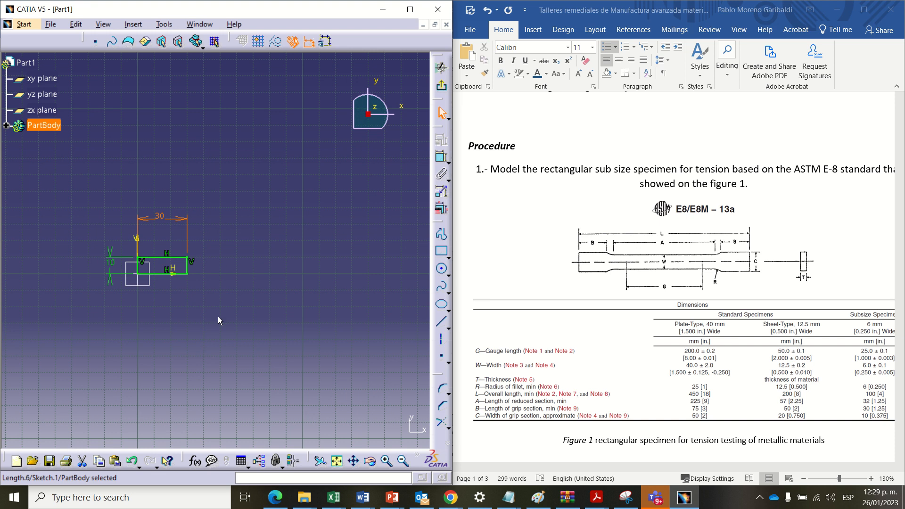
Step: Sketch a second rectangle about 28 mm long to the right of the first, aligned with its upper and lower edges
mouse_move(218, 317)
middle_mouse_down()
mouse_move(217, 259)
mouse_move(205, 265)
mouse_move(228, 253)
middle_mouse_up()
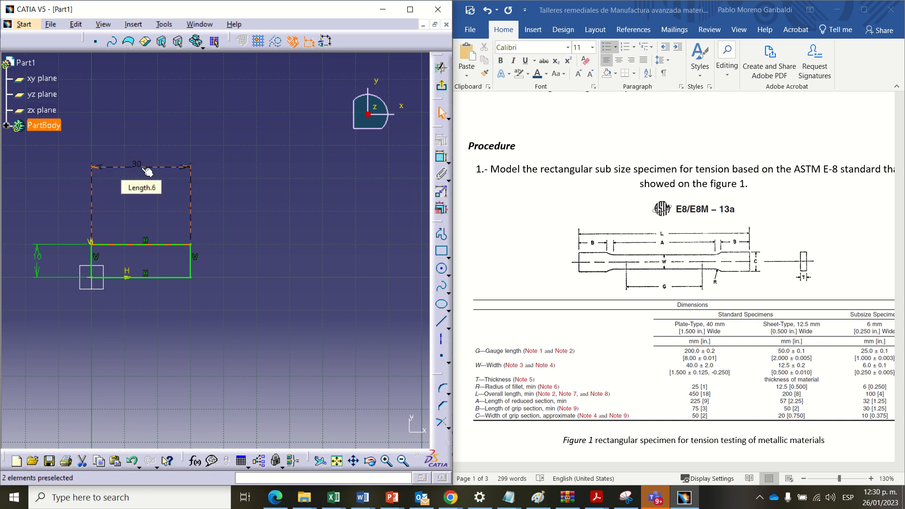
left_click(220, 228)
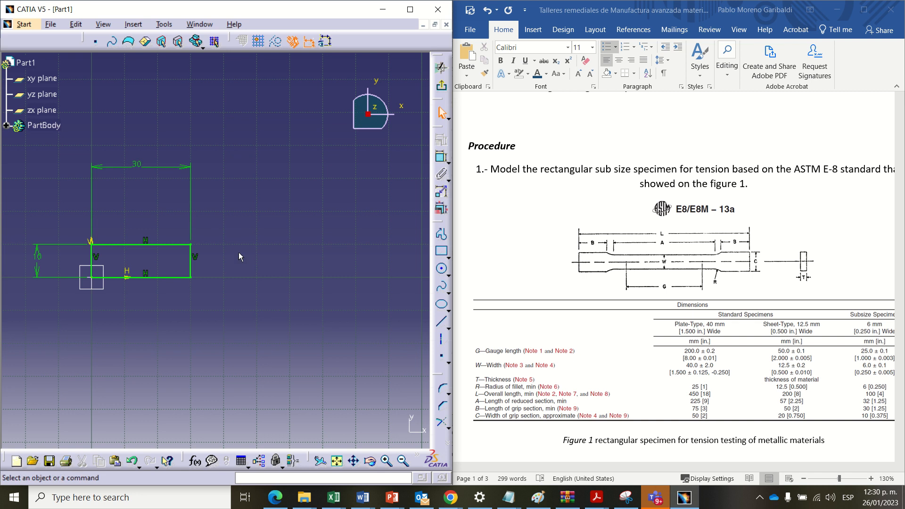
mouse_move(239, 253)
middle_mouse_down()
mouse_move(238, 224)
mouse_move(215, 220)
middle_mouse_up()
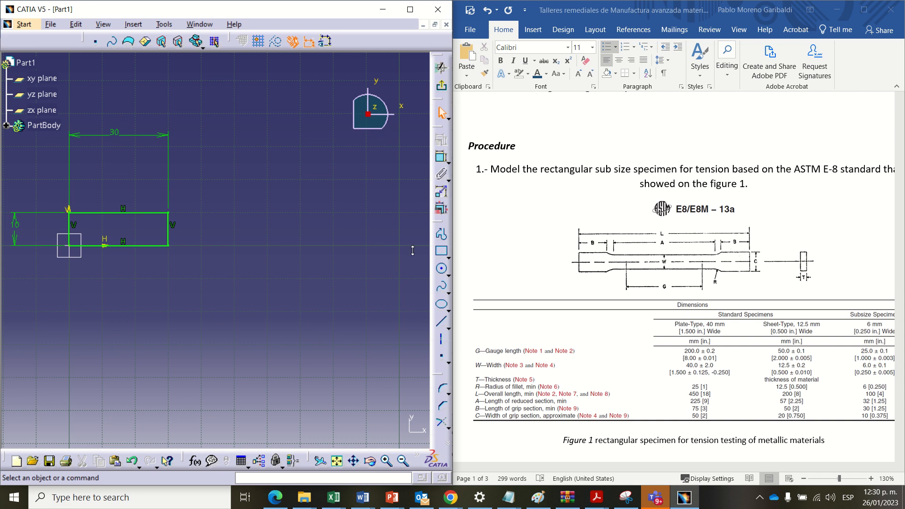
left_click(441, 251)
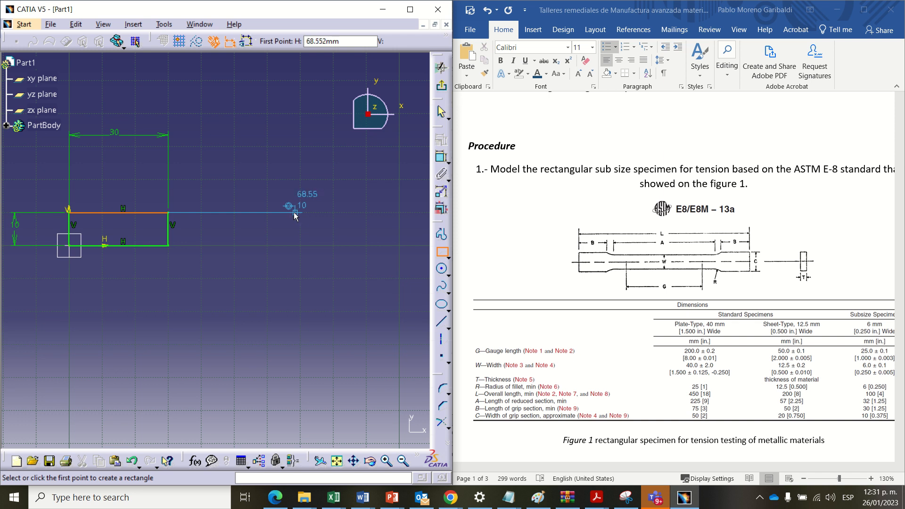
left_click(295, 213)
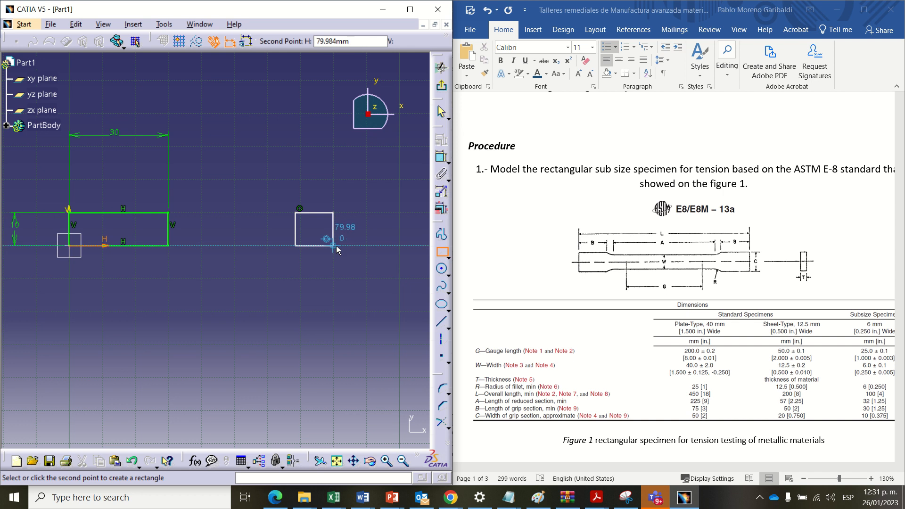
left_click(387, 246)
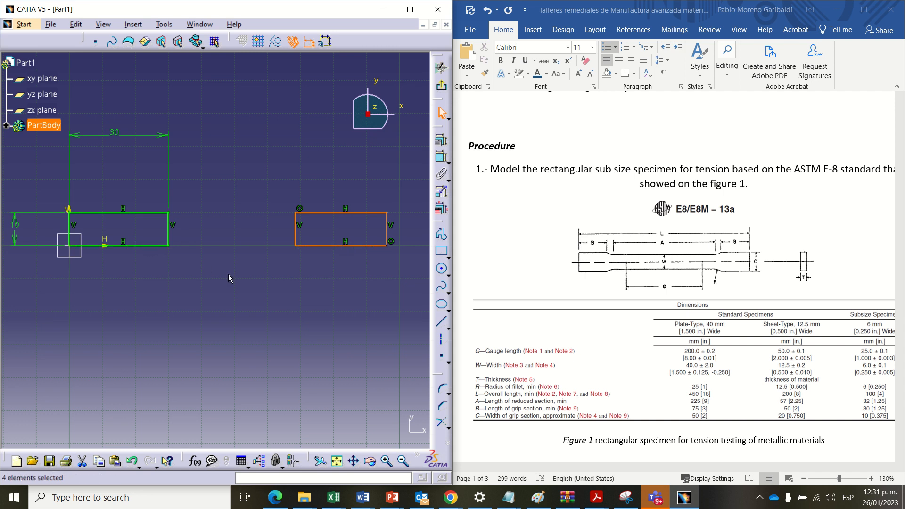
left_click(255, 273)
Step: Dimension the distance from the first rectangle's left edge to the second rectangle's right edge and set it to 100 mm
mouse_move(255, 273)
middle_mouse_down()
mouse_move(273, 256)
mouse_move(195, 241)
mouse_move(195, 279)
middle_mouse_up()
middle_click_drag(134, 241, 165, 243)
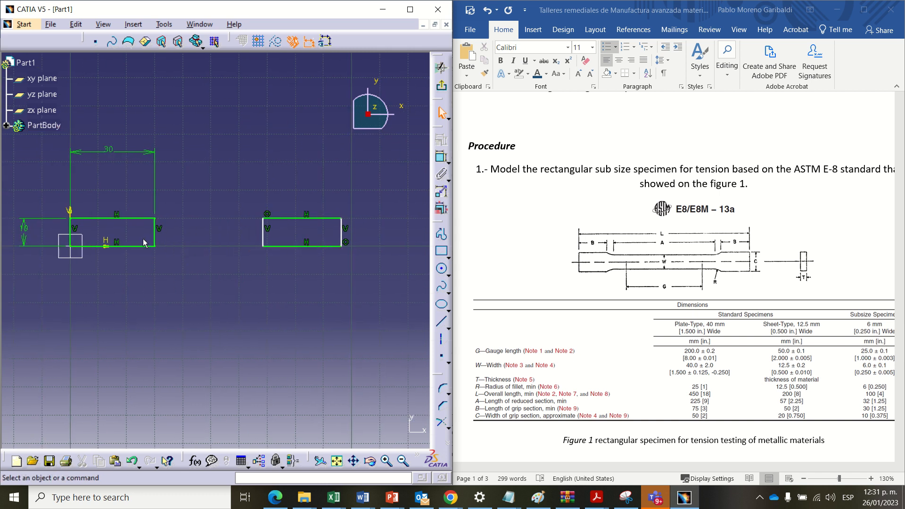
left_click(441, 157)
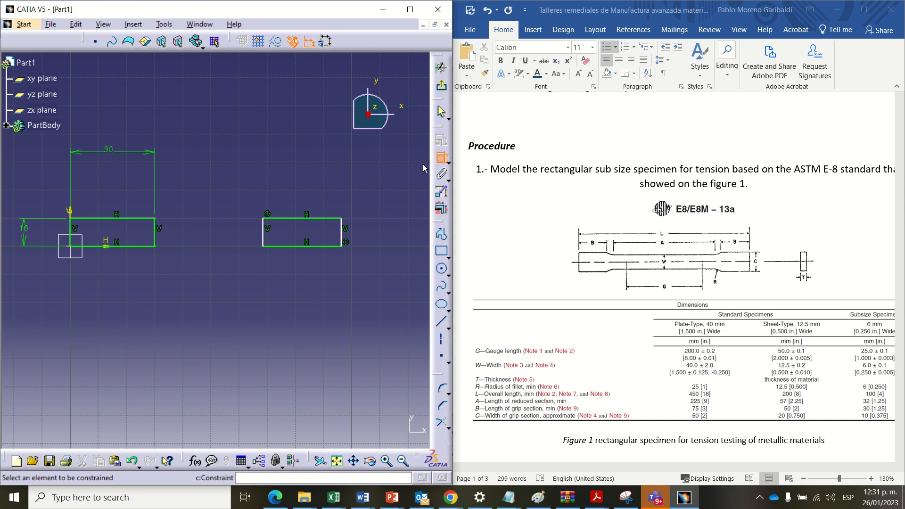
left_click(70, 230)
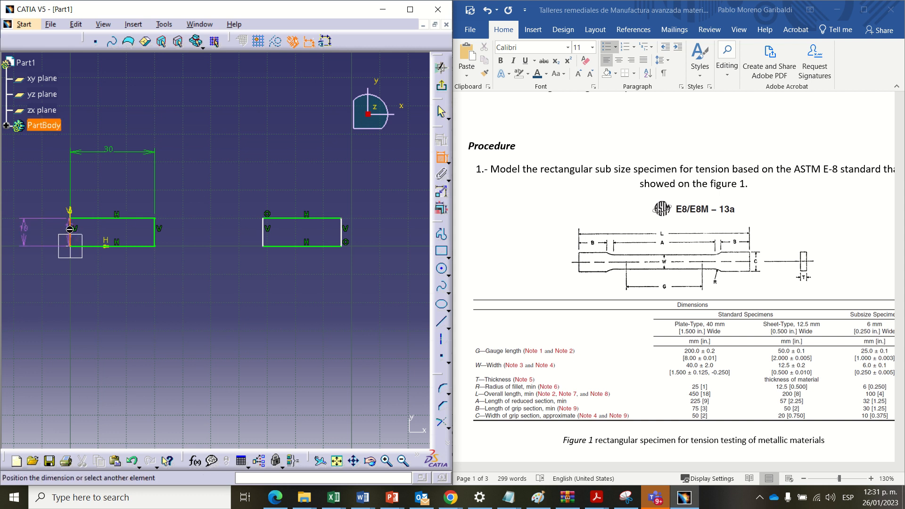
left_click(341, 231)
left_click(261, 125)
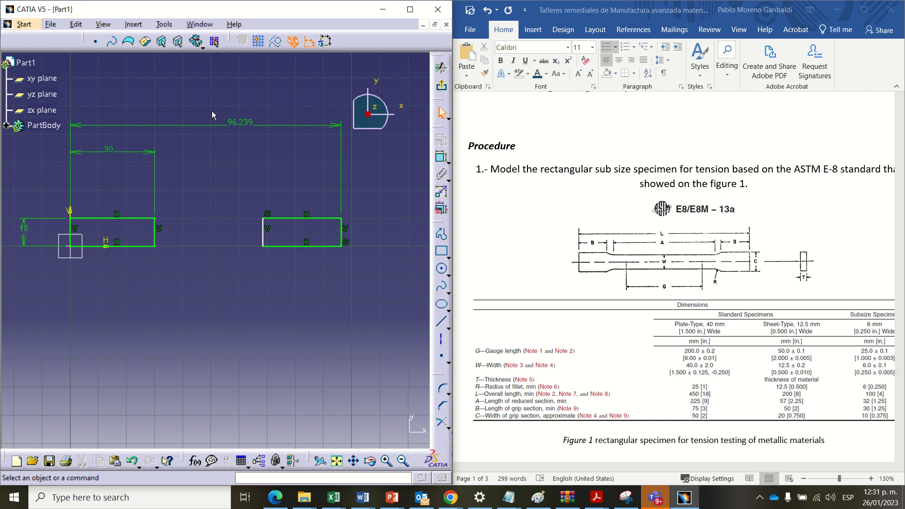
double_click(232, 124)
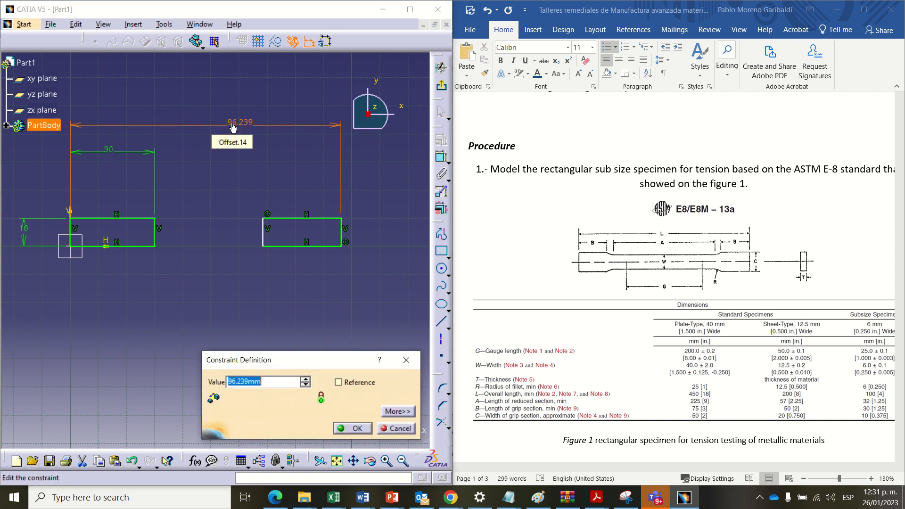
type("100")
key("Return")
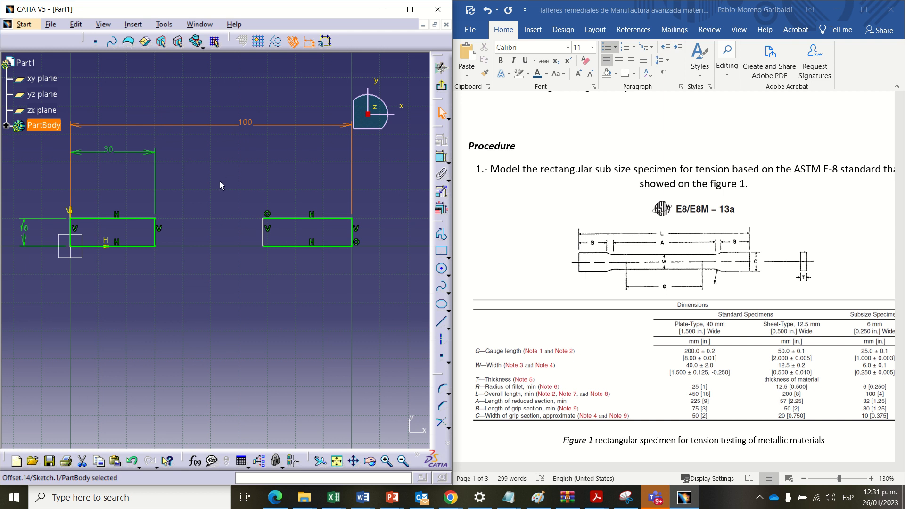
Step: Sketch a horizontal line about 39 mm long between the two rectangles' facing vertical edges, about 7.4 mm above the origin
mouse_move(200, 192)
middle_mouse_down()
mouse_move(224, 197)
mouse_move(208, 204)
middle_mouse_up()
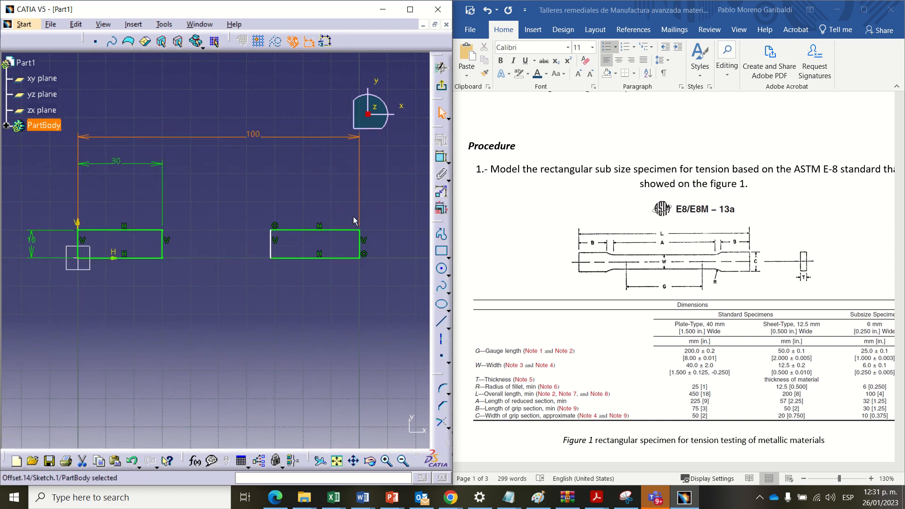
mouse_move(187, 242)
middle_mouse_down()
mouse_move(181, 220)
mouse_move(195, 219)
middle_mouse_up()
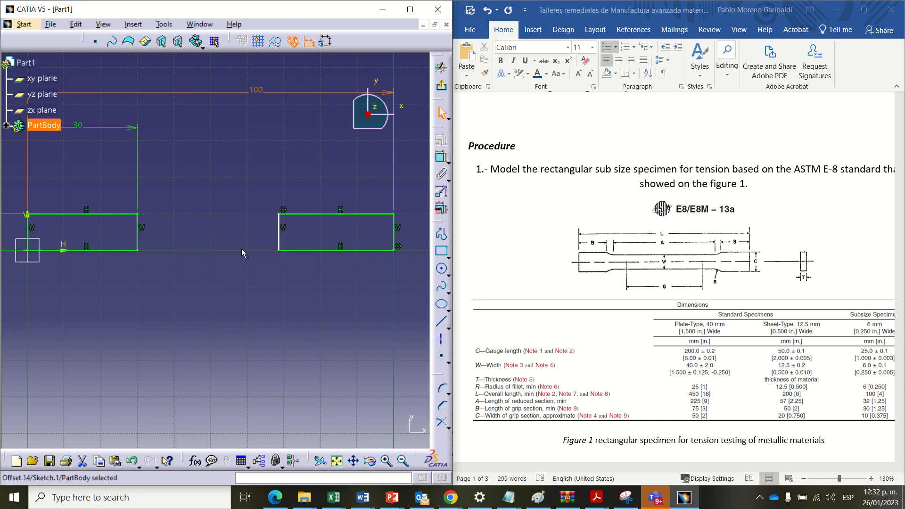
left_click(177, 303)
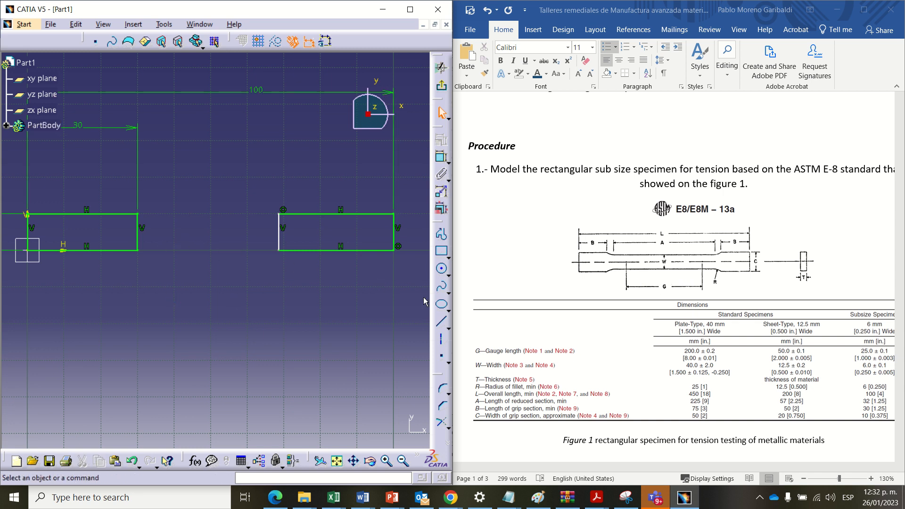
left_click(442, 325)
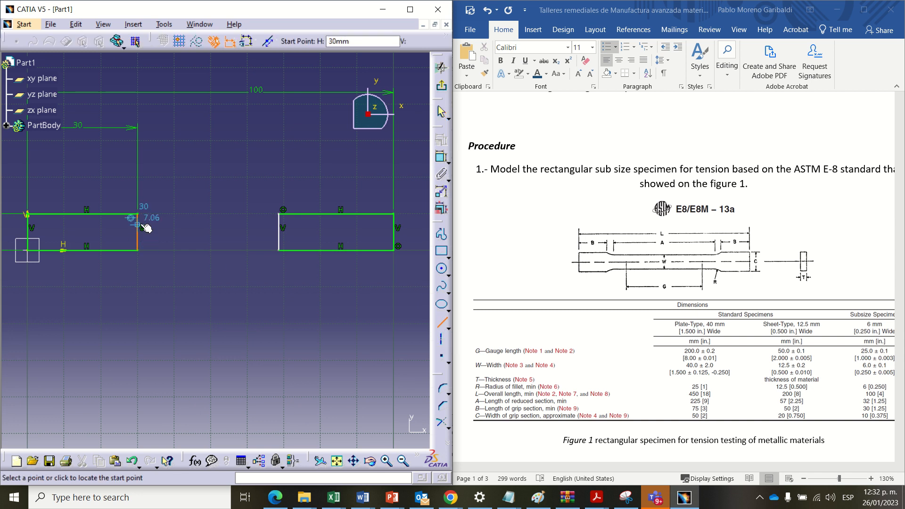
left_click(138, 224)
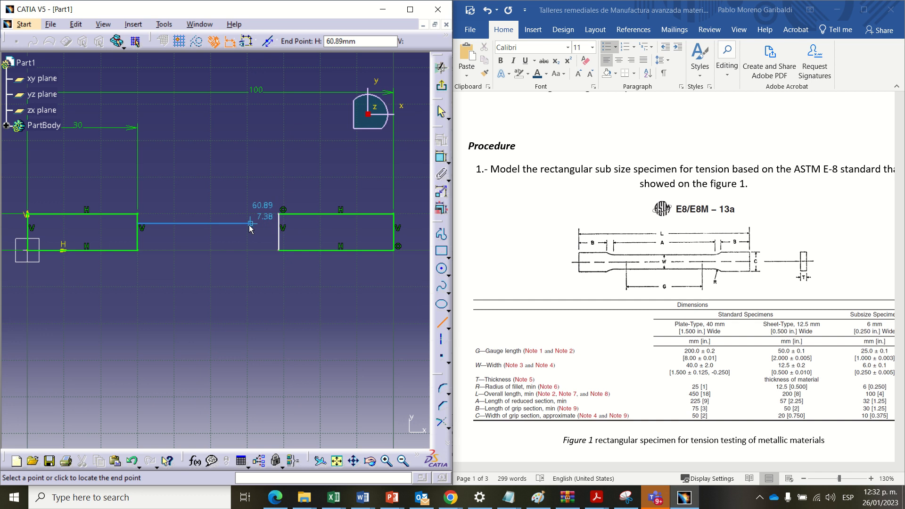
middle_click_drag(250, 224, 236, 157)
middle_click_drag(243, 193, 240, 211)
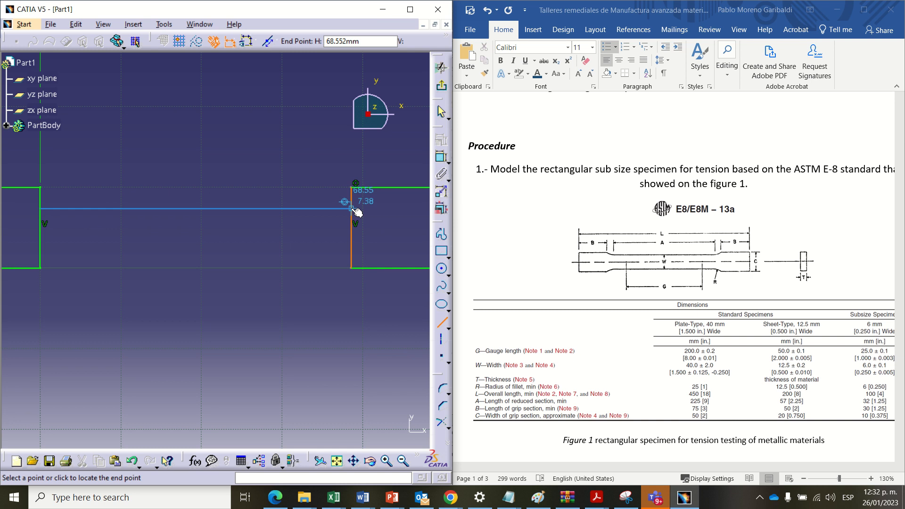
left_click(354, 210)
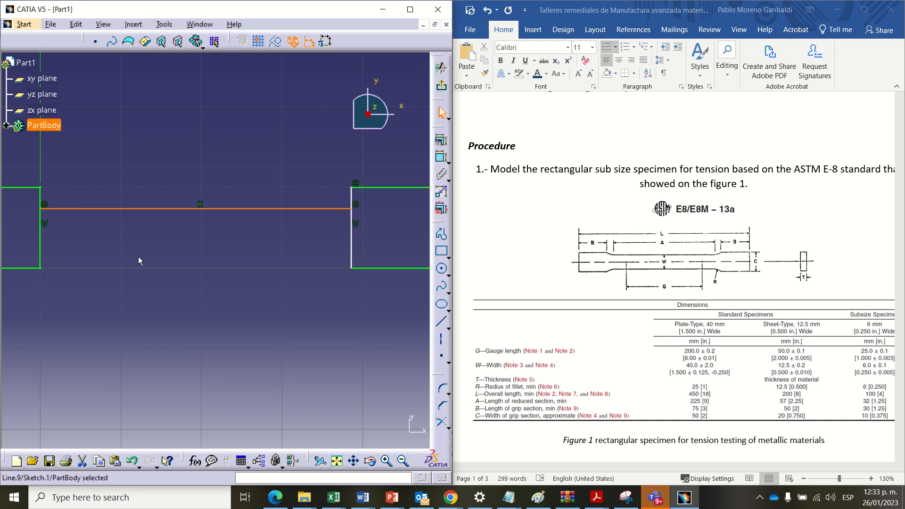
Step: Sketch a second horizontal line between the two rectangles' facing edges, about 4 mm below the first line
left_click(441, 322)
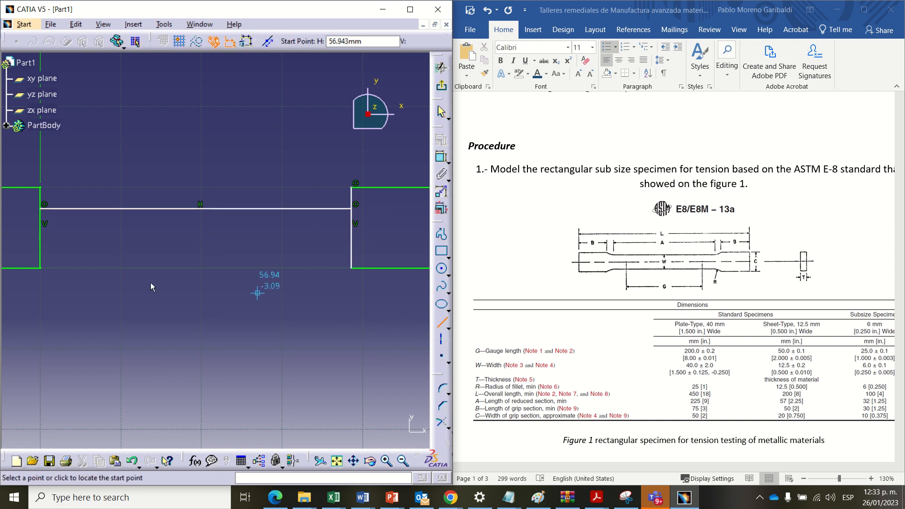
left_click(41, 243)
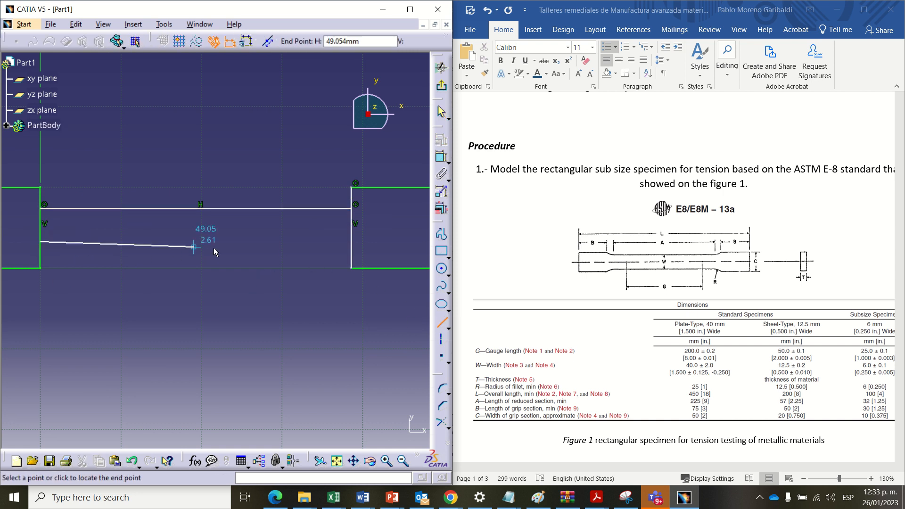
left_click(352, 242)
mouse_move(249, 325)
middle_mouse_down()
mouse_move(293, 317)
mouse_move(267, 321)
middle_mouse_up()
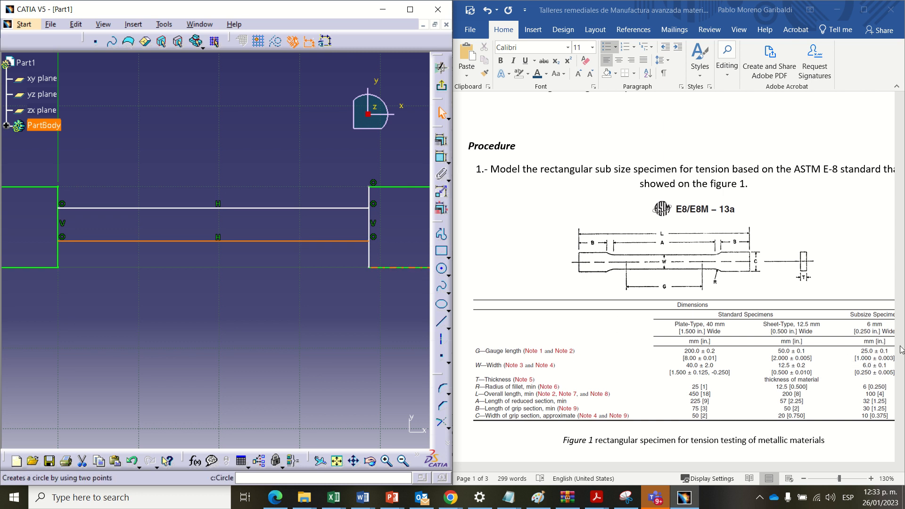
Step: Dimension the distance between the two horizontal connecting lines and set it to 6 mm
left_click(442, 157)
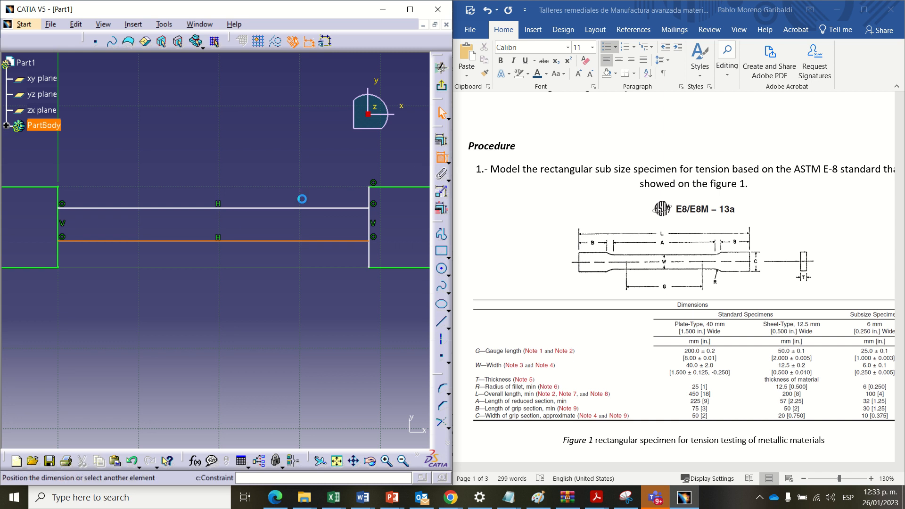
left_click(239, 208)
left_click(239, 227)
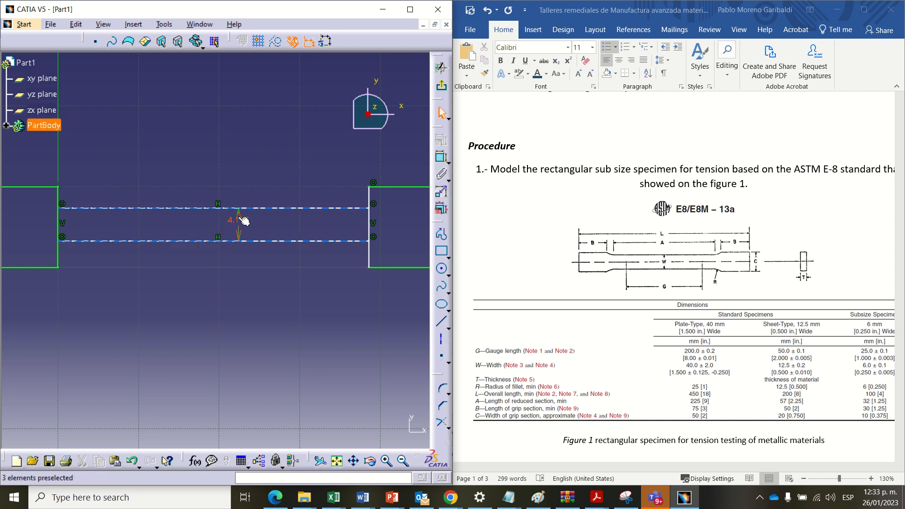
double_click(241, 220)
type("6")
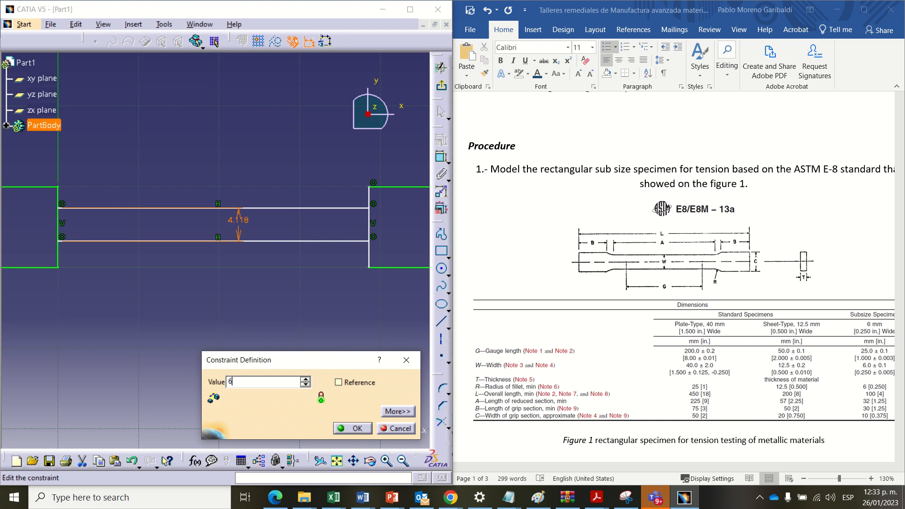
key("Return")
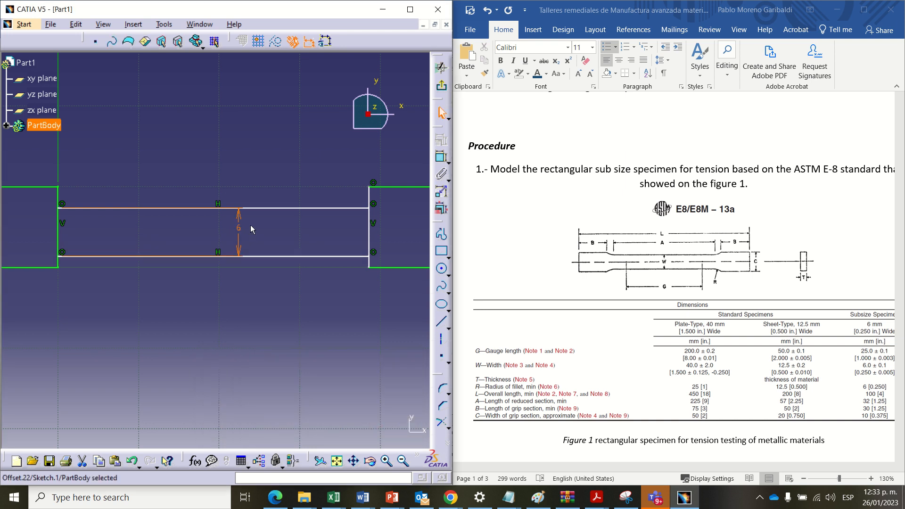
Step: Dimension the distance from the second rectangle's upper edge to the upper connecting line and set it to 2 mm
mouse_move(206, 298)
middle_mouse_down()
mouse_move(175, 314)
mouse_move(279, 316)
mouse_move(271, 314)
middle_mouse_up()
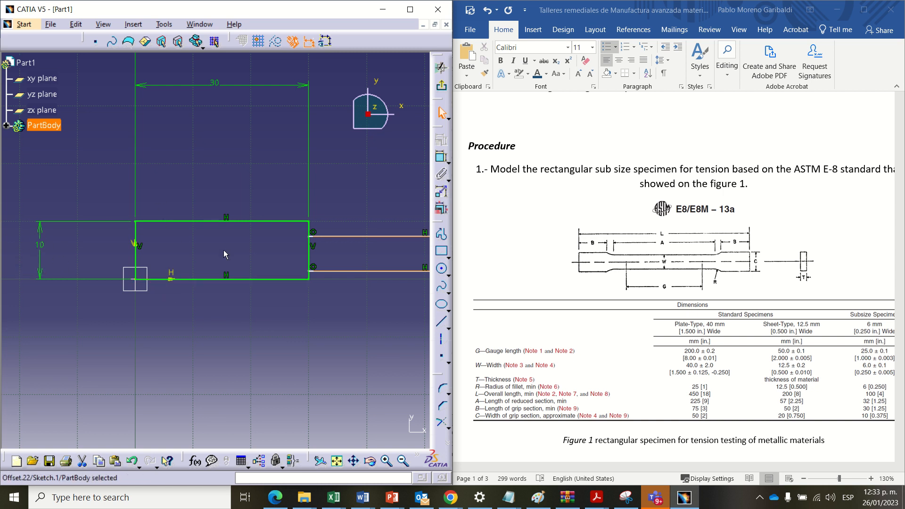
middle_click_drag(224, 250, 125, 234)
middle_click_drag(325, 253, 240, 252)
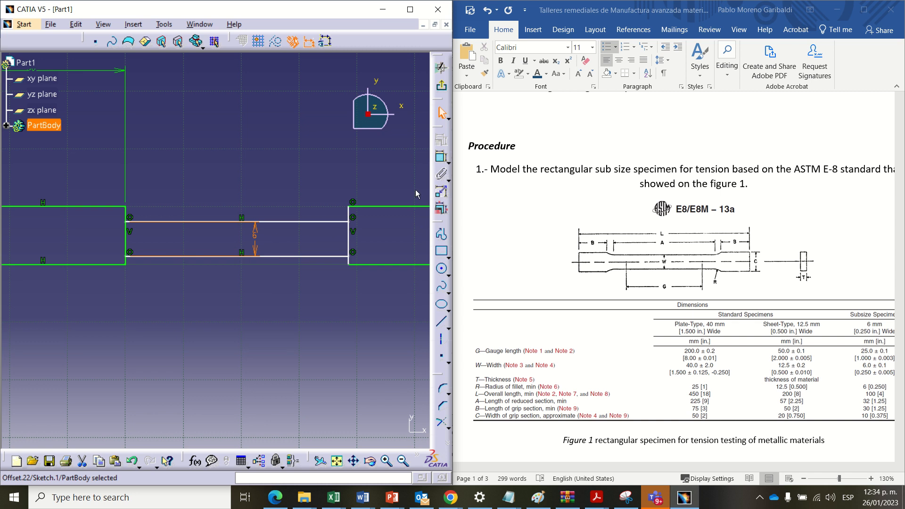
left_click(441, 157)
left_click(370, 206)
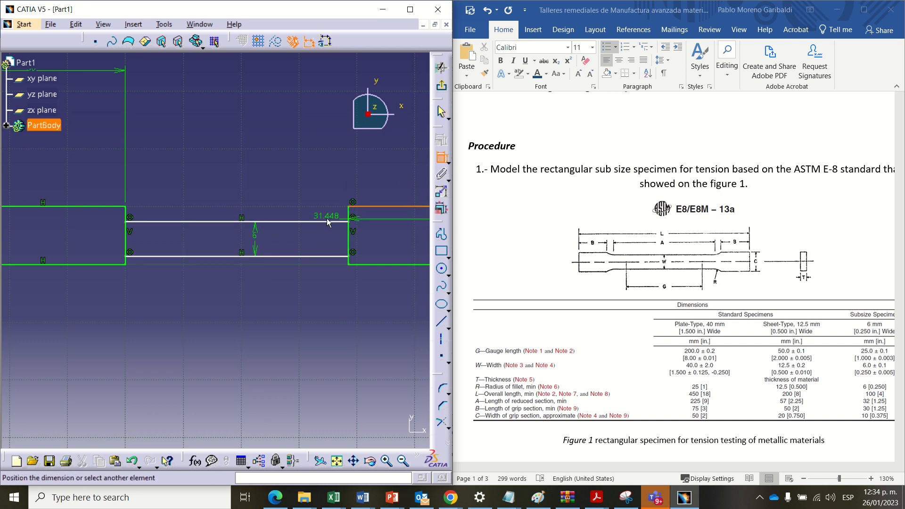
left_click(327, 219)
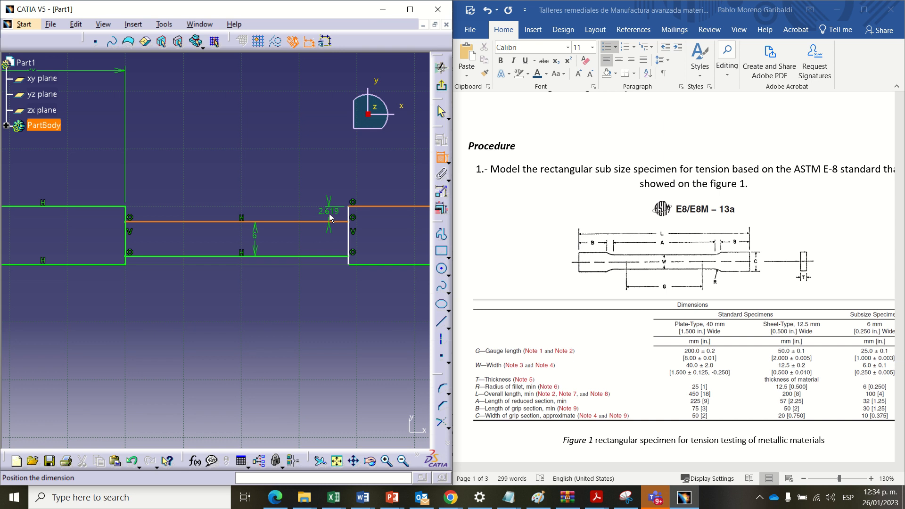
left_click(330, 214)
double_click(331, 216)
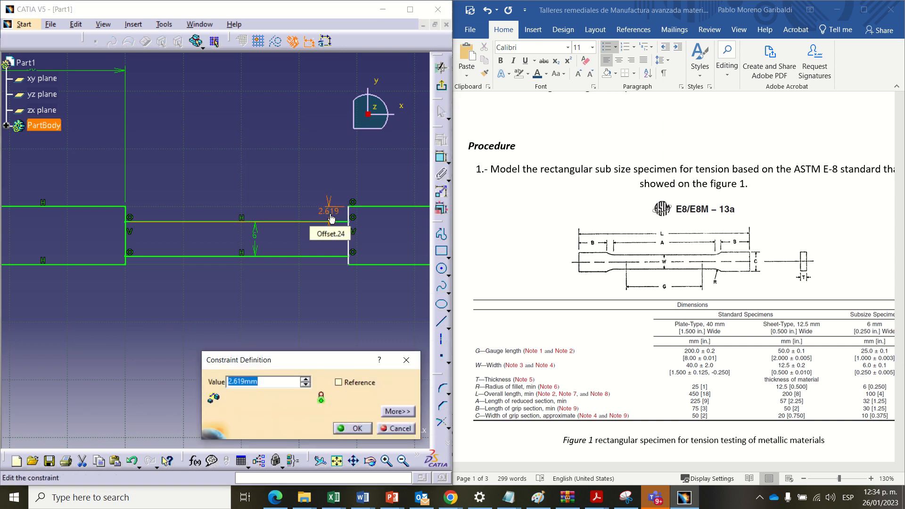
type("2")
key("Return")
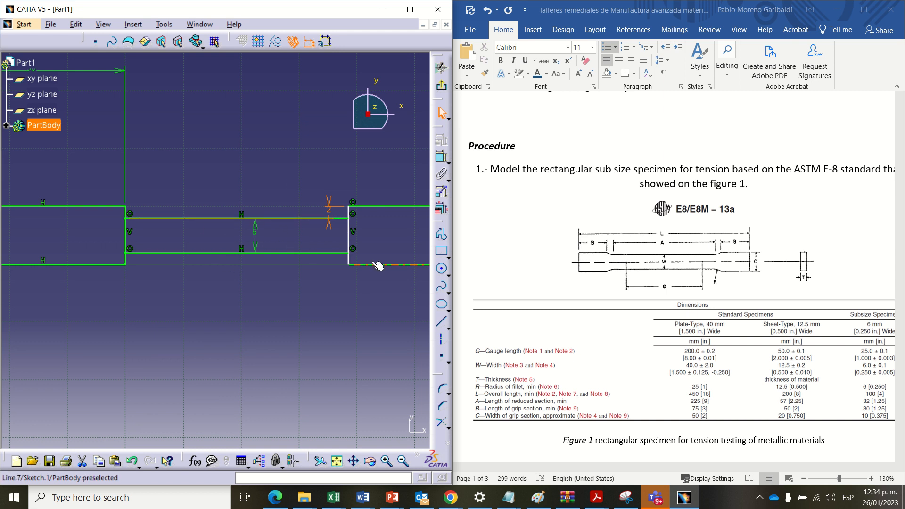
Step: Try to dimension the distance between the lower connecting line and the second rectangle's lower edge
left_click(441, 157)
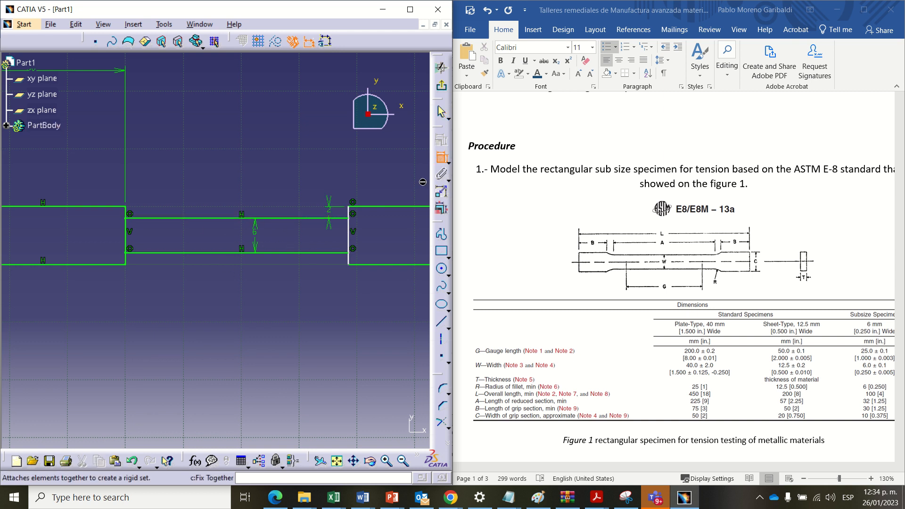
left_click(332, 255)
left_click(362, 265)
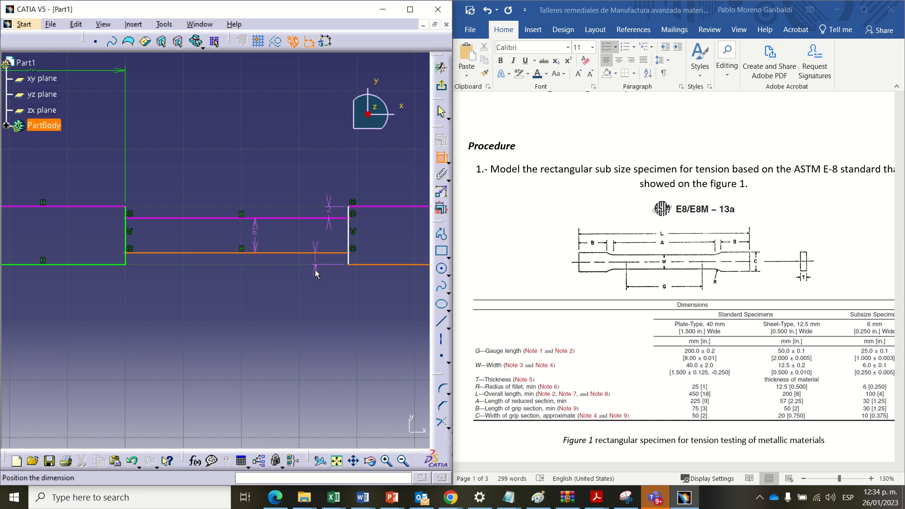
left_click(315, 269)
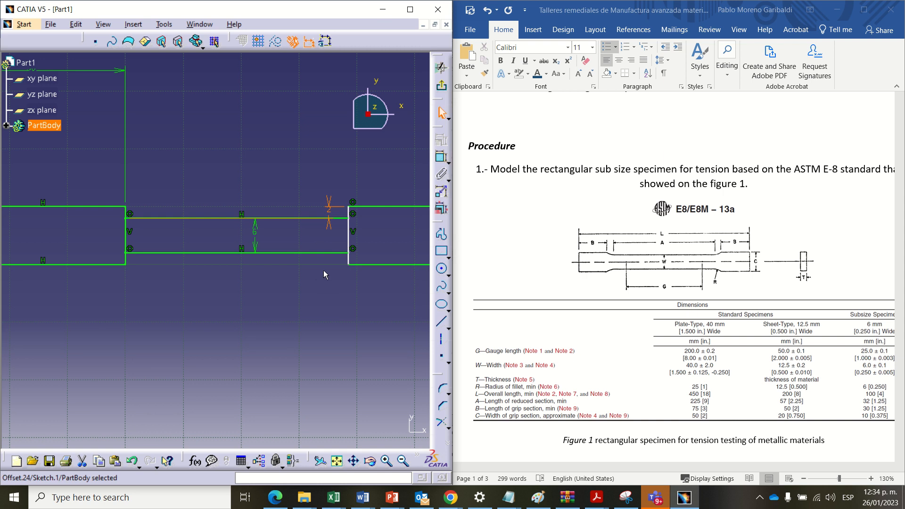
left_click(316, 285)
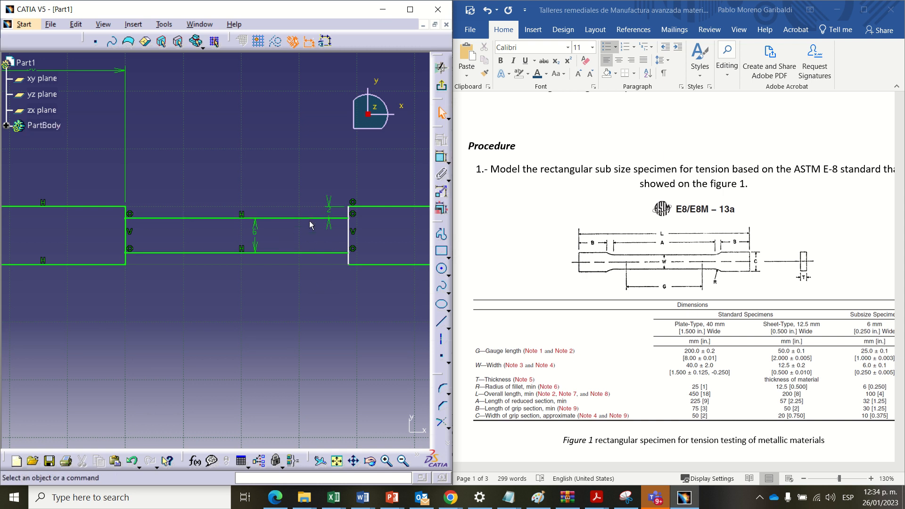
Step: Sketch a three-point arc of about 3 mm radius from the first rectangle's upper inner corner to the upper connecting line, curving into the corner
mouse_move(238, 236)
middle_mouse_down()
mouse_move(205, 226)
mouse_move(137, 253)
mouse_move(277, 238)
mouse_move(245, 254)
mouse_move(235, 227)
middle_mouse_up()
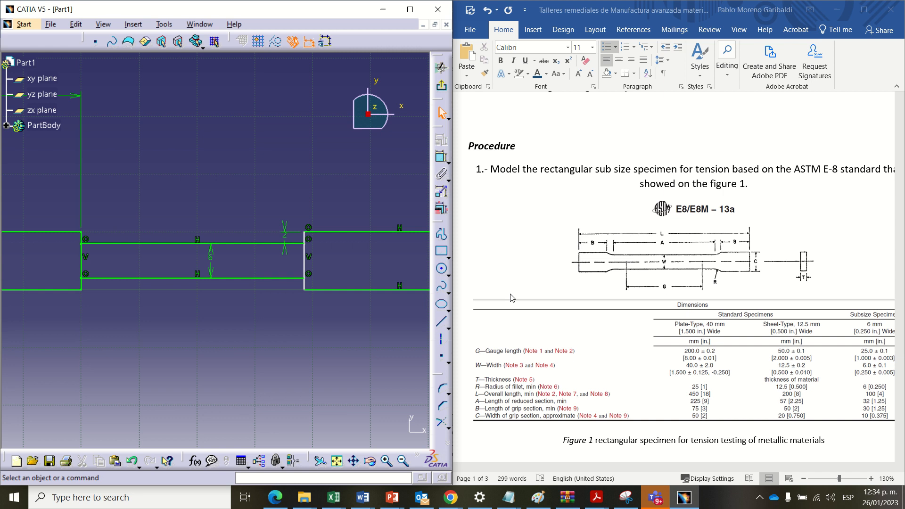
middle_click_drag(161, 255, 241, 269)
middle_click_drag(182, 264, 174, 166)
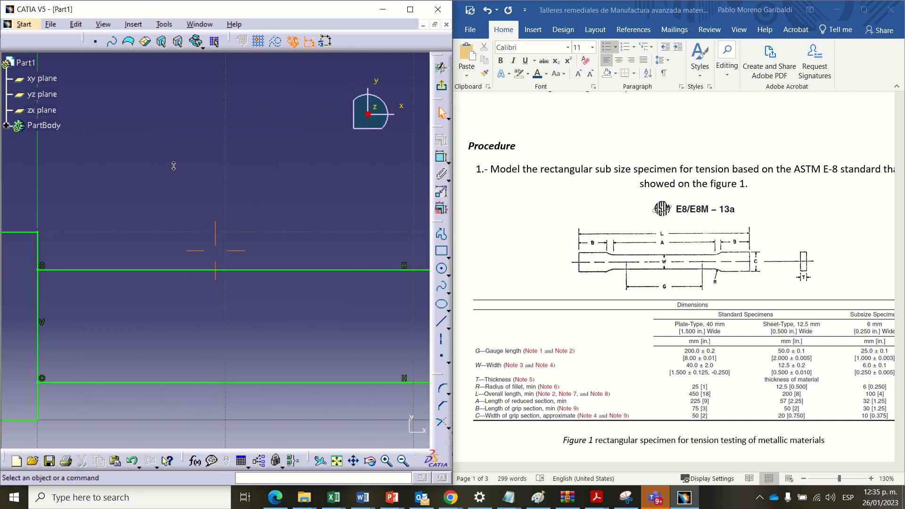
middle_click_drag(147, 238, 265, 230)
middle_click_drag(197, 251, 203, 205)
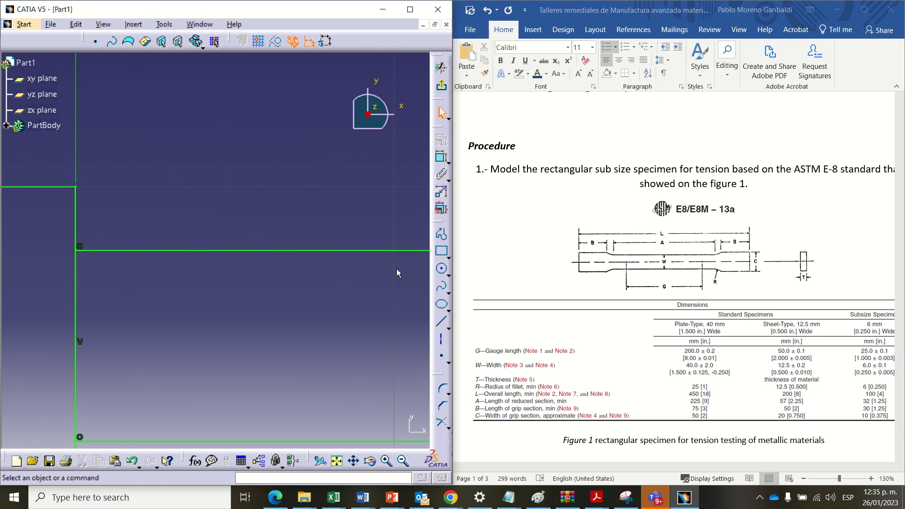
left_click(449, 276)
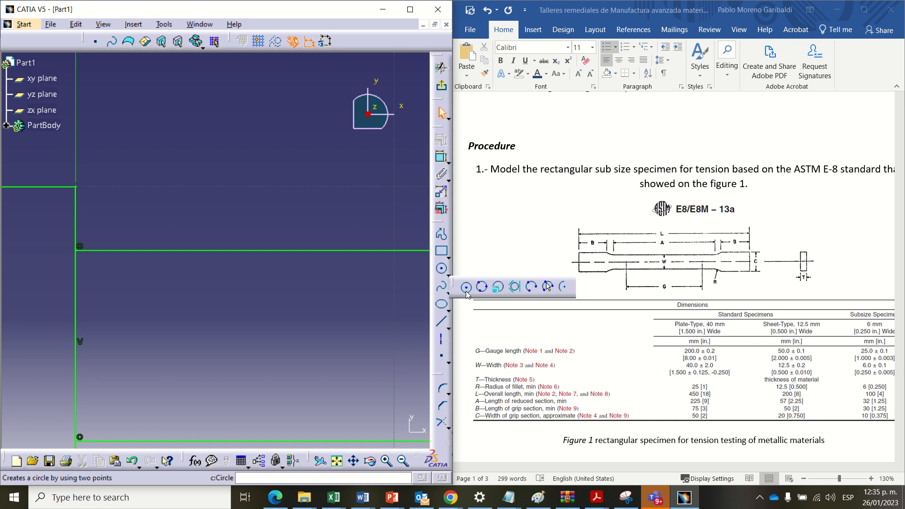
left_click(532, 286)
middle_click_drag(147, 253, 228, 293)
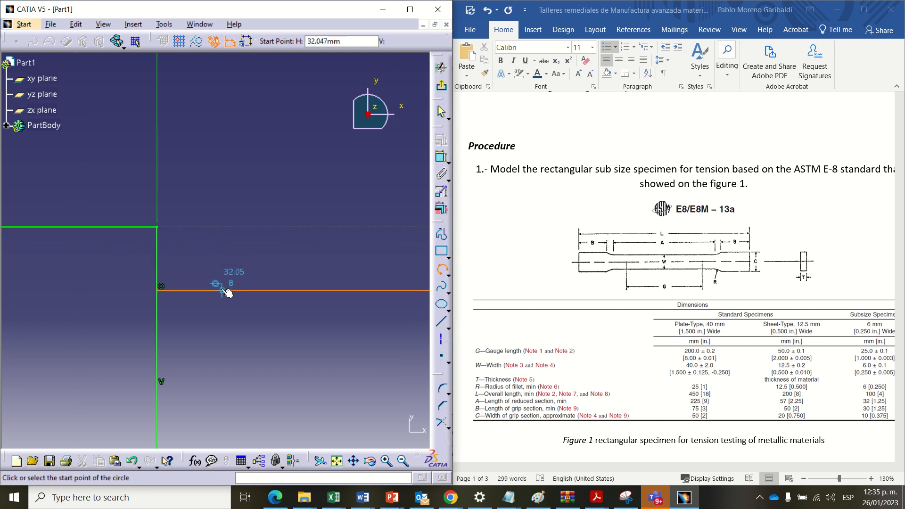
left_click(159, 227)
middle_click_drag(177, 255, 137, 253)
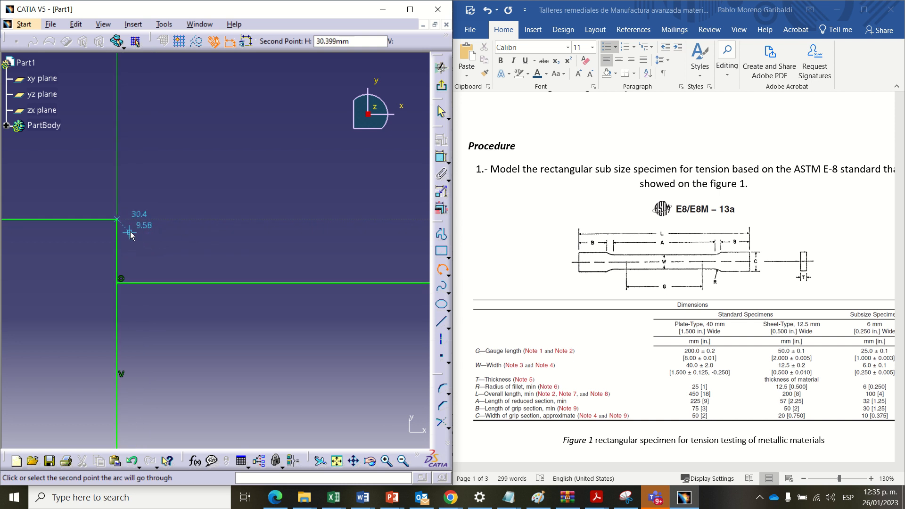
left_click(142, 257)
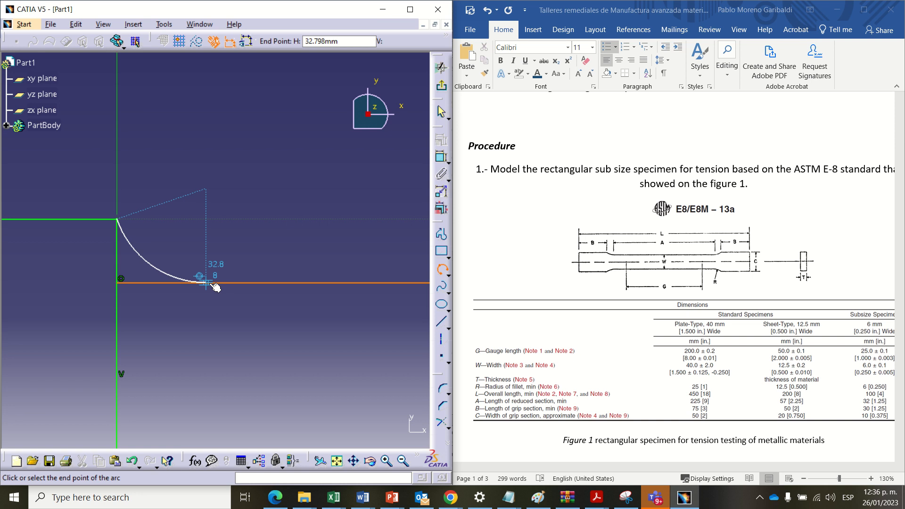
left_click(213, 285)
mouse_move(242, 310)
middle_mouse_down()
mouse_move(220, 289)
mouse_move(135, 269)
mouse_move(200, 286)
middle_mouse_up()
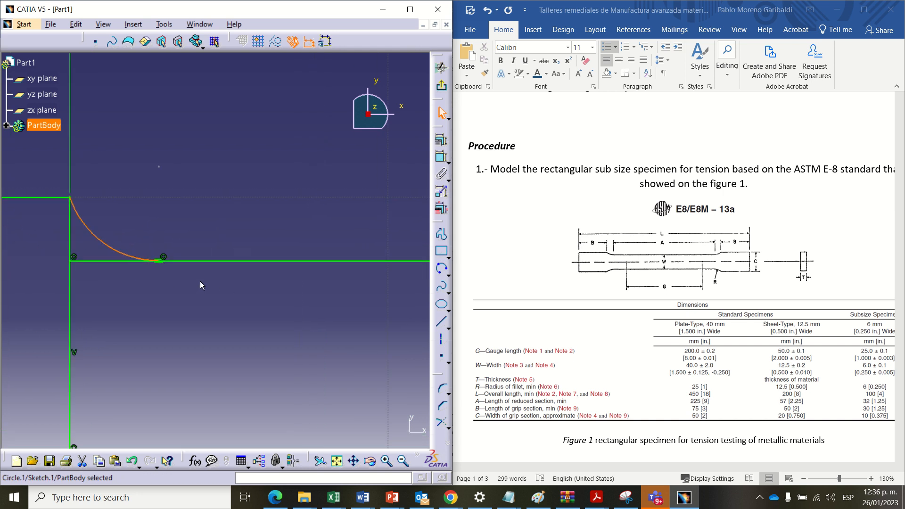
left_click(170, 265)
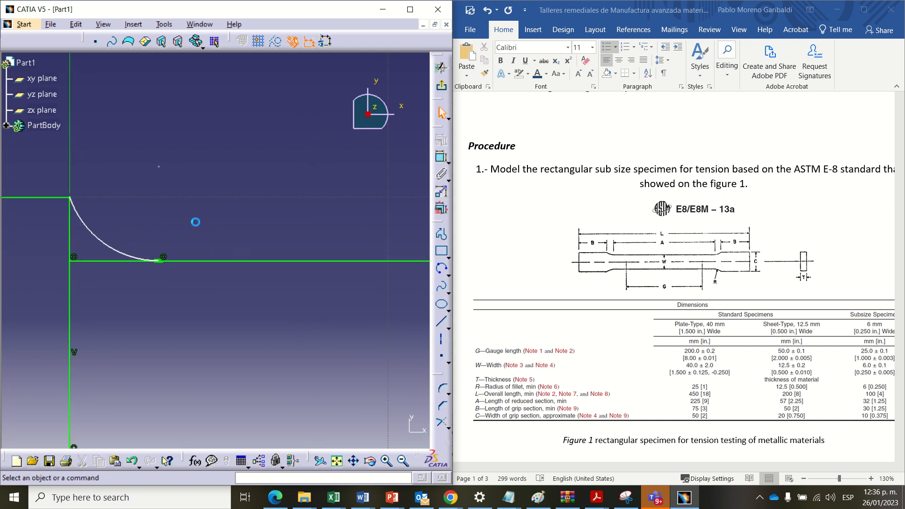
Step: Dimension the radius of the arc at the first rectangle's upper inner corner and set it to 6 mm
left_click(442, 159)
left_click(100, 238)
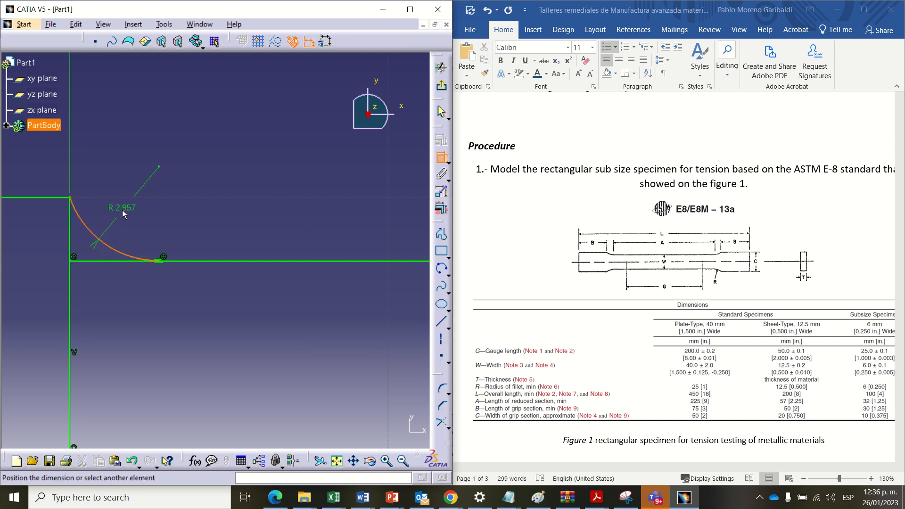
left_click(123, 210)
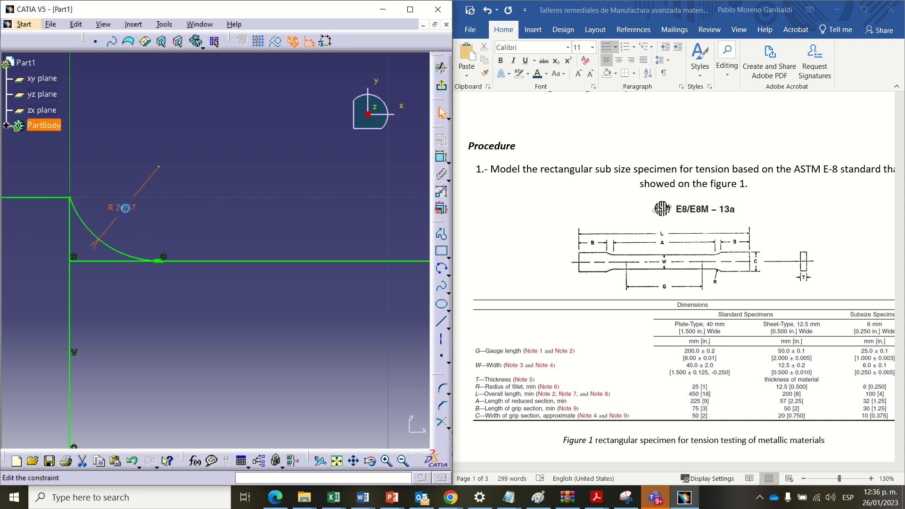
double_click(126, 211)
type("6")
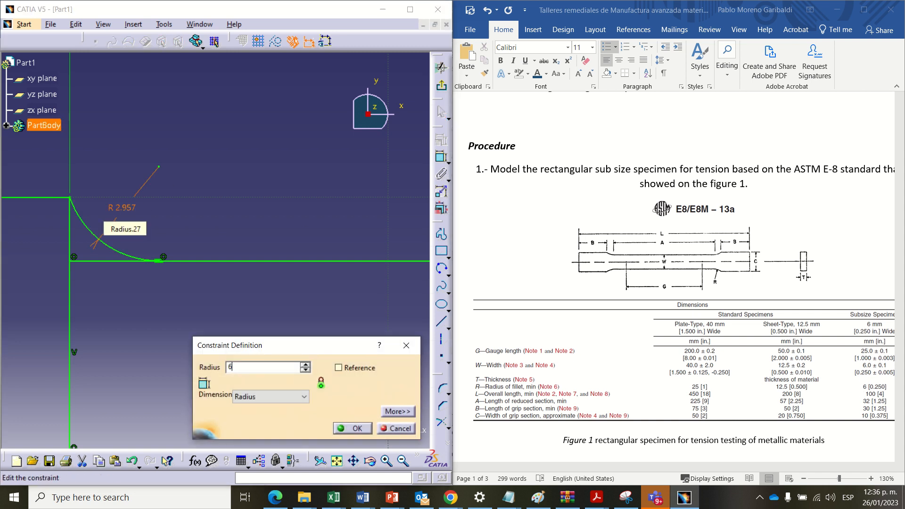
key("Return")
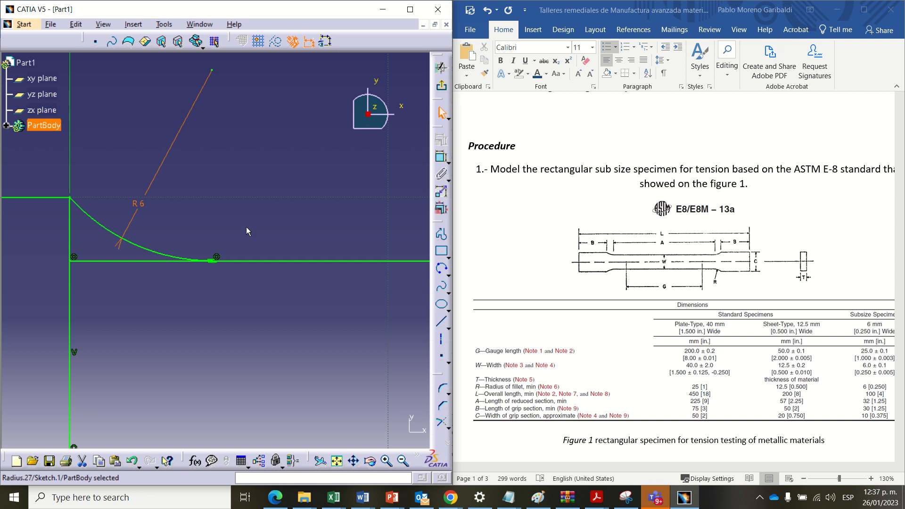
left_click(232, 202)
Step: Sketch a three-point arc of about 5 mm radius from the second rectangle's upper inner corner to the upper connecting line, curving into the corner
mouse_move(248, 185)
middle_mouse_down()
mouse_move(233, 240)
mouse_move(217, 243)
mouse_move(189, 203)
mouse_move(208, 227)
mouse_move(227, 225)
mouse_move(195, 218)
mouse_move(245, 208)
mouse_move(215, 220)
mouse_move(103, 220)
middle_mouse_up()
middle_click_drag(249, 227, 245, 212)
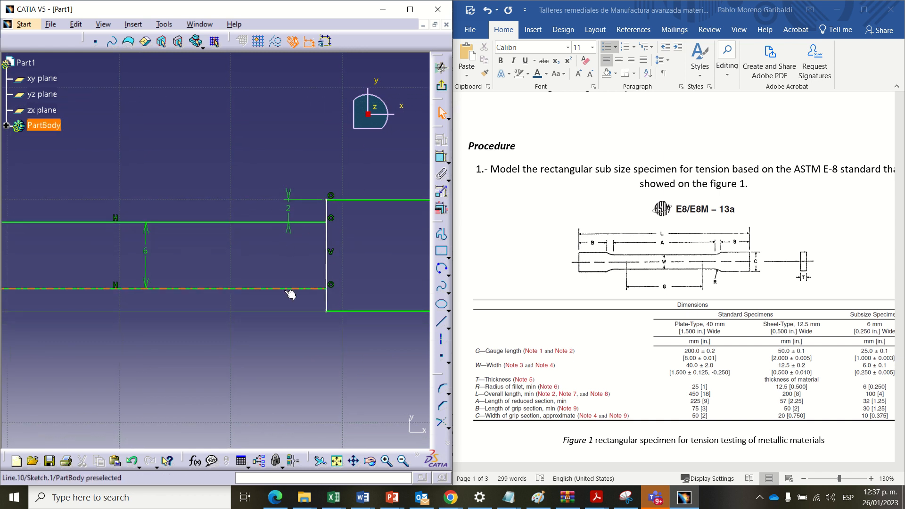
mouse_move(205, 290)
middle_mouse_down()
mouse_move(326, 295)
mouse_move(390, 274)
middle_mouse_up()
middle_click_drag(109, 304, 112, 303)
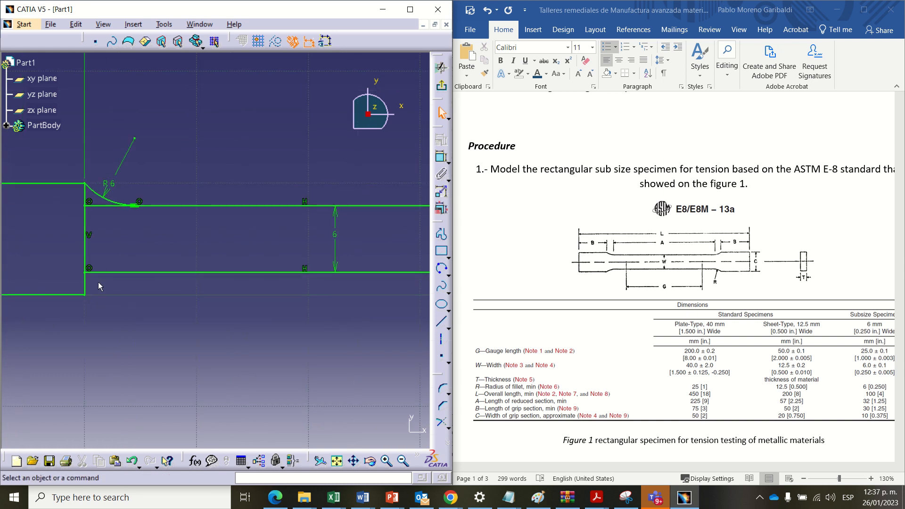
middle_click_drag(141, 276, 51, 291)
middle_click_drag(256, 285, 178, 289)
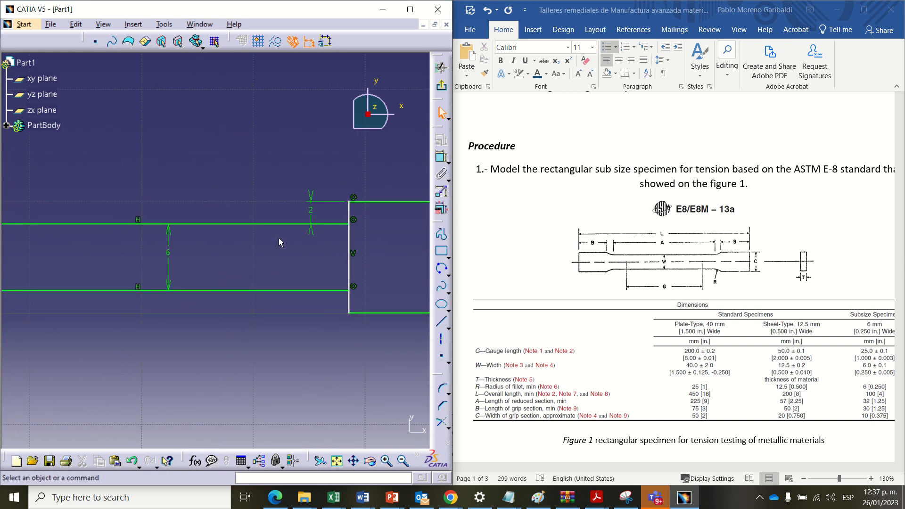
left_click(442, 270)
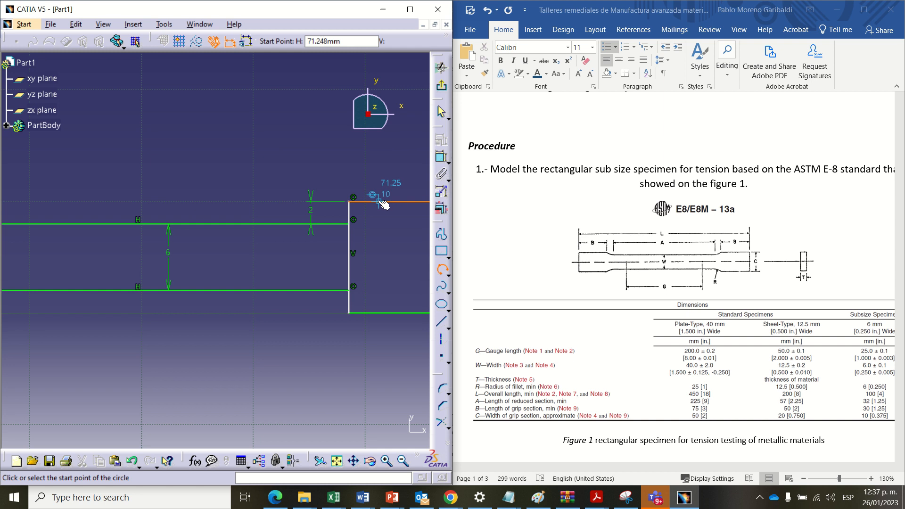
mouse_move(365, 231)
middle_mouse_down()
mouse_move(362, 203)
mouse_move(237, 232)
middle_mouse_up()
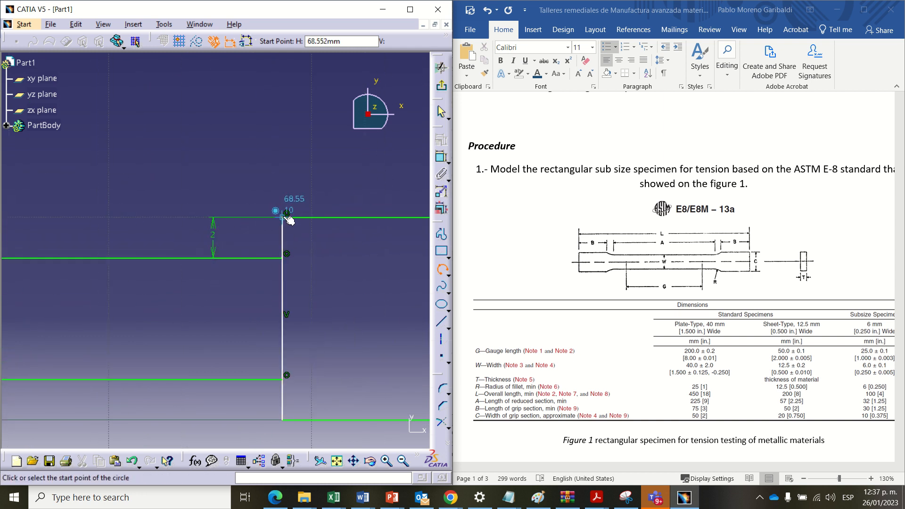
left_click(283, 217)
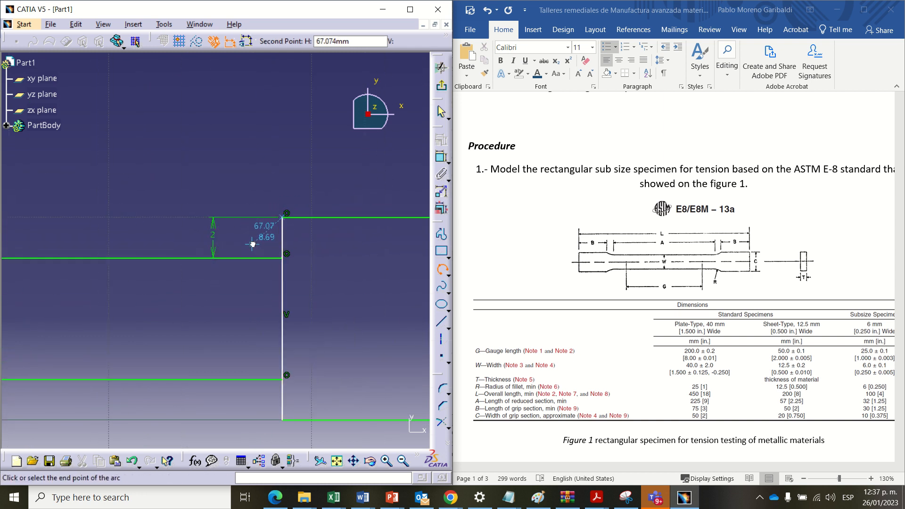
left_click(252, 244)
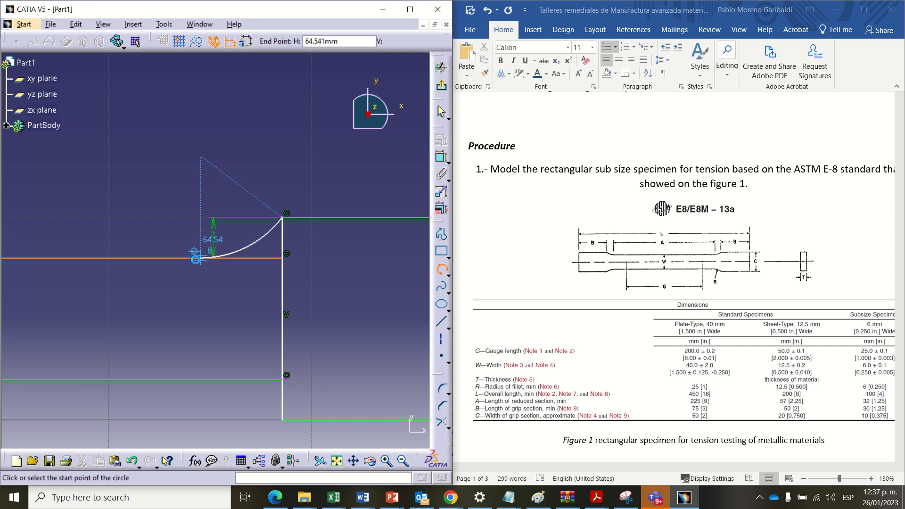
left_click(201, 263)
Step: Sketch a three-point arc of about 3.5 mm radius from the second rectangle's lower inner corner to the lower connecting line
middle_click_drag(191, 332, 179, 270)
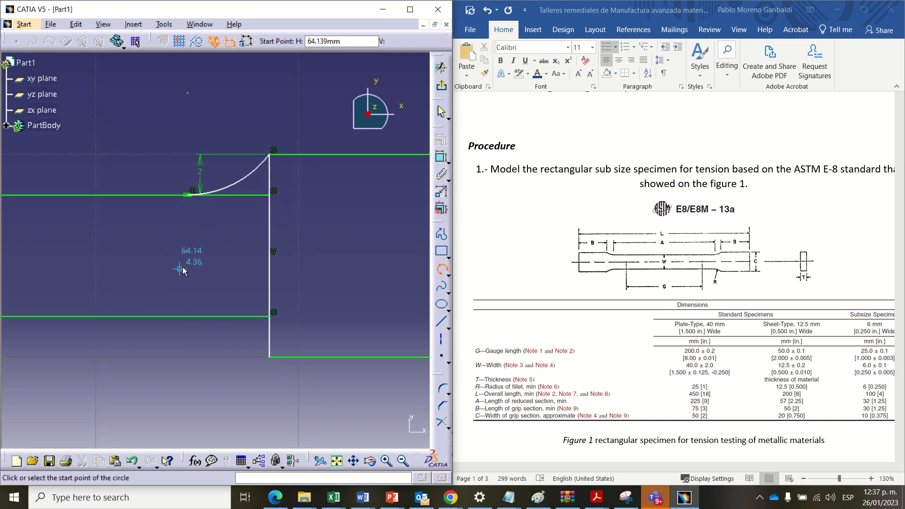
left_click(271, 358)
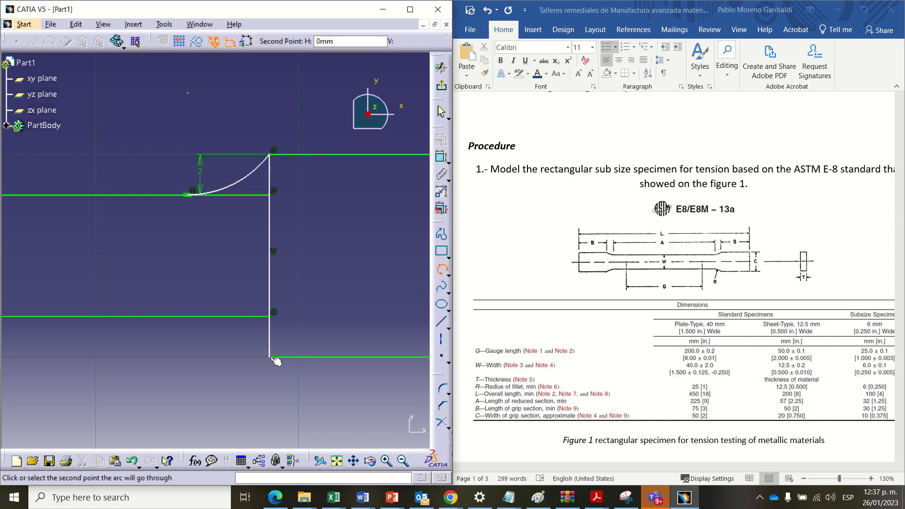
left_click(250, 335)
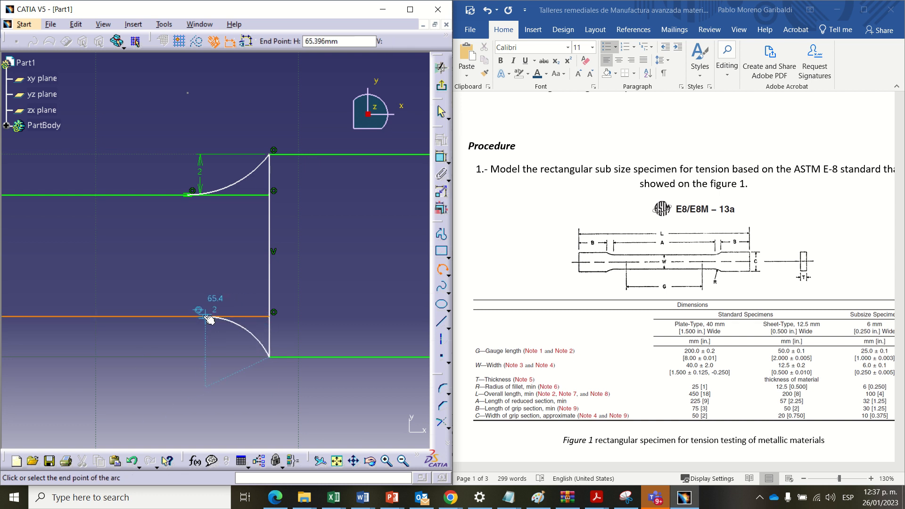
left_click(206, 317)
Step: Sketch a three-point arc of about 3.1 mm radius from the first rectangle's lower inner corner to the lower connecting line
middle_click_drag(117, 364, 378, 336)
middle_click_drag(78, 340, 342, 320)
middle_click_drag(124, 336, 230, 327)
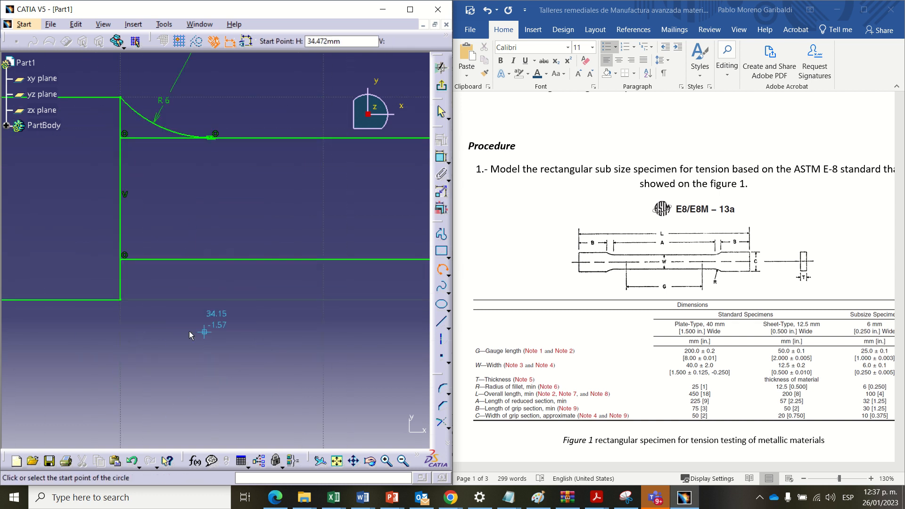
left_click(121, 299)
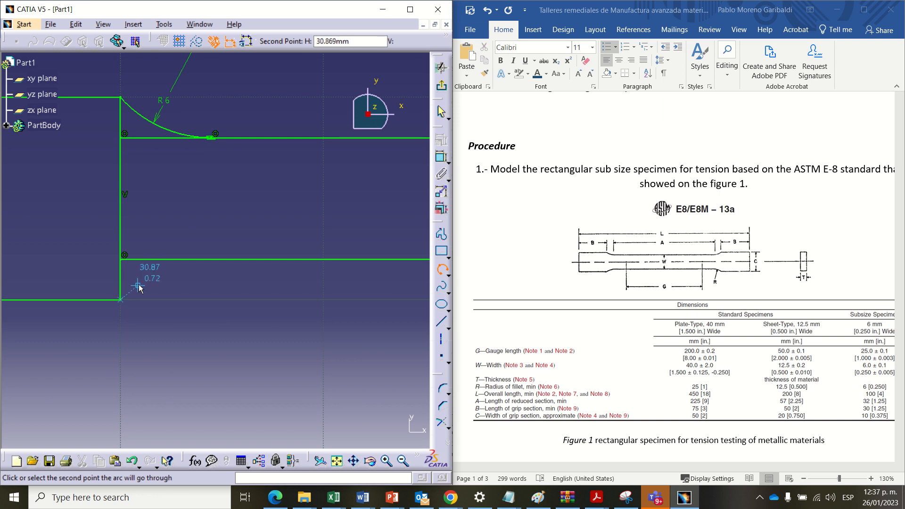
left_click(145, 269)
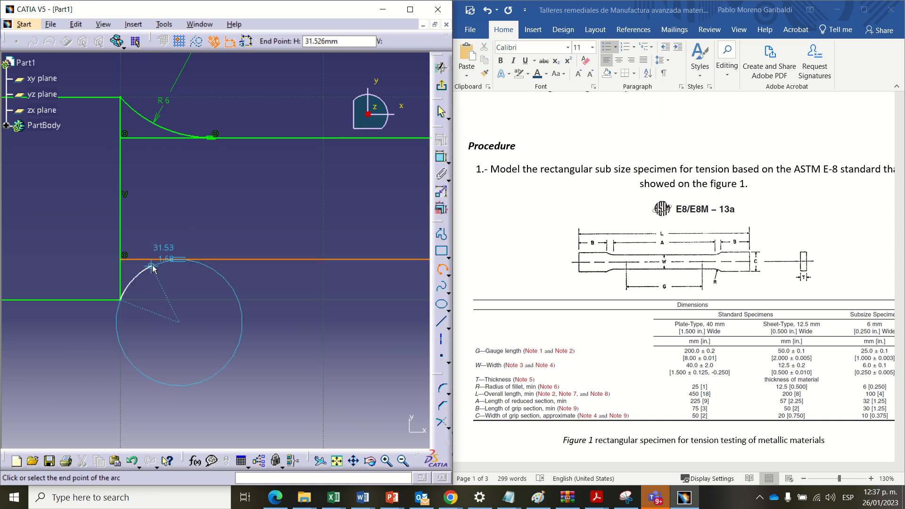
left_click(187, 259)
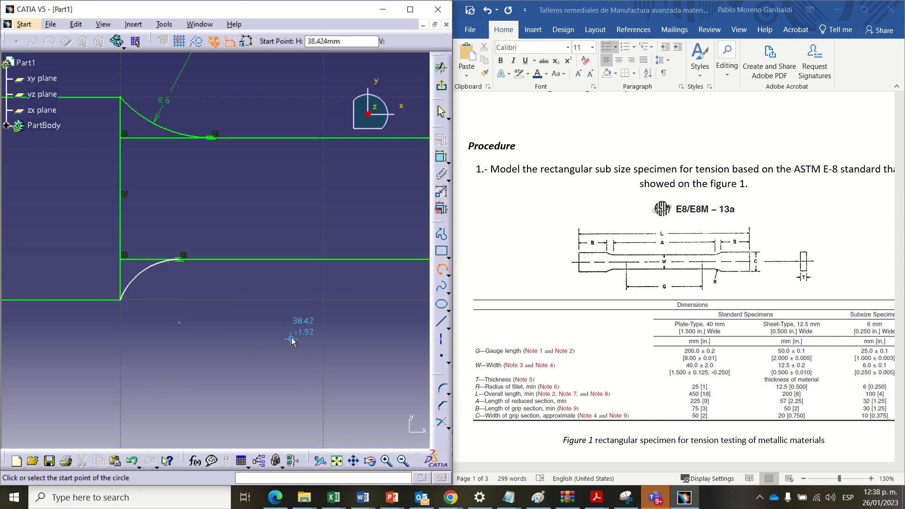
key("Escape")
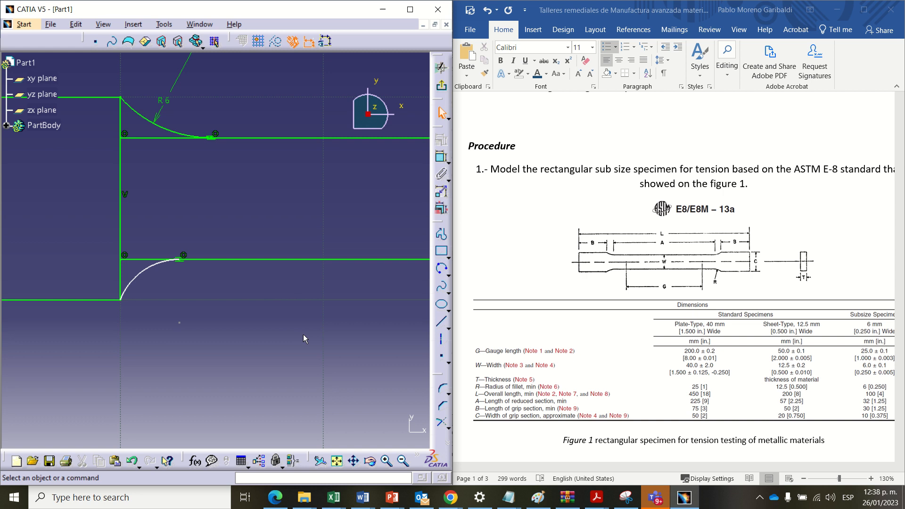
Step: Add radius dimensions to the upper and lower arcs at the second rectangle
mouse_move(232, 303)
middle_mouse_down()
mouse_move(217, 293)
mouse_move(188, 300)
middle_mouse_up()
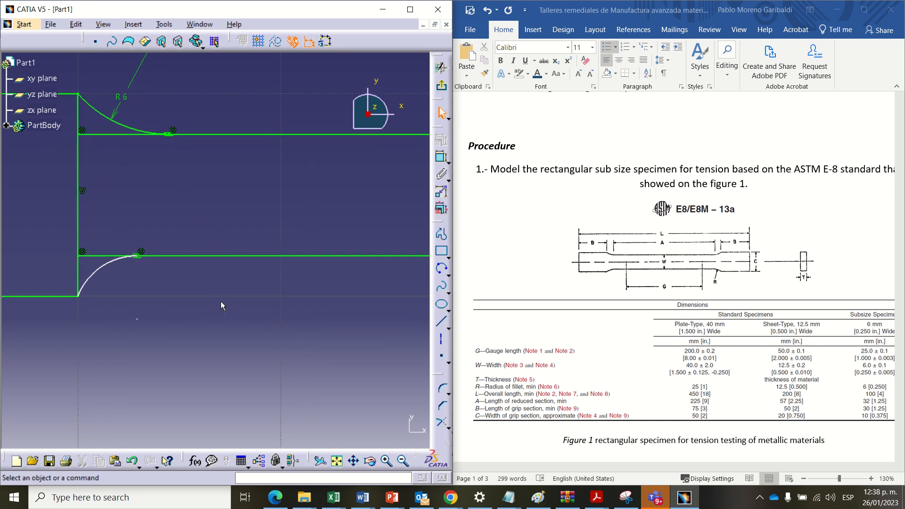
middle_click_drag(260, 295, 201, 318)
mouse_move(374, 202)
middle_mouse_down()
mouse_move(276, 223)
mouse_move(242, 239)
mouse_move(251, 242)
middle_mouse_up()
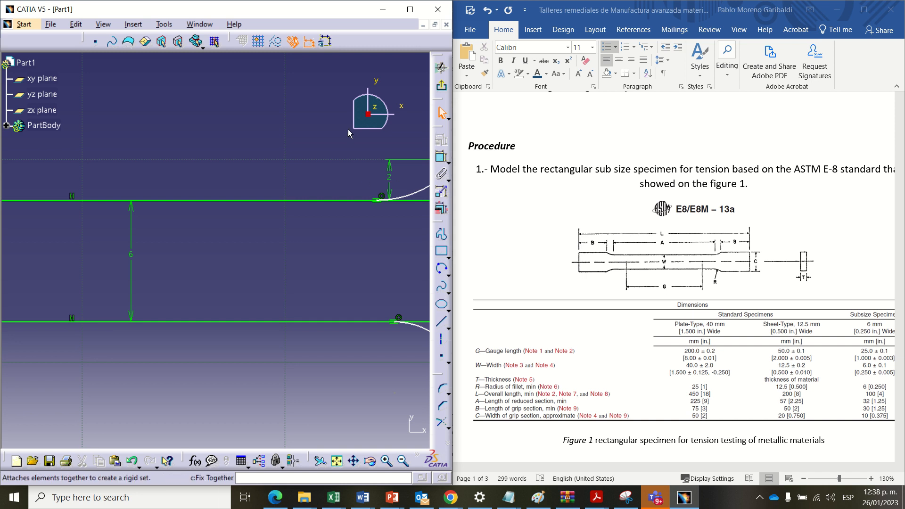
middle_click_drag(348, 129, 290, 157)
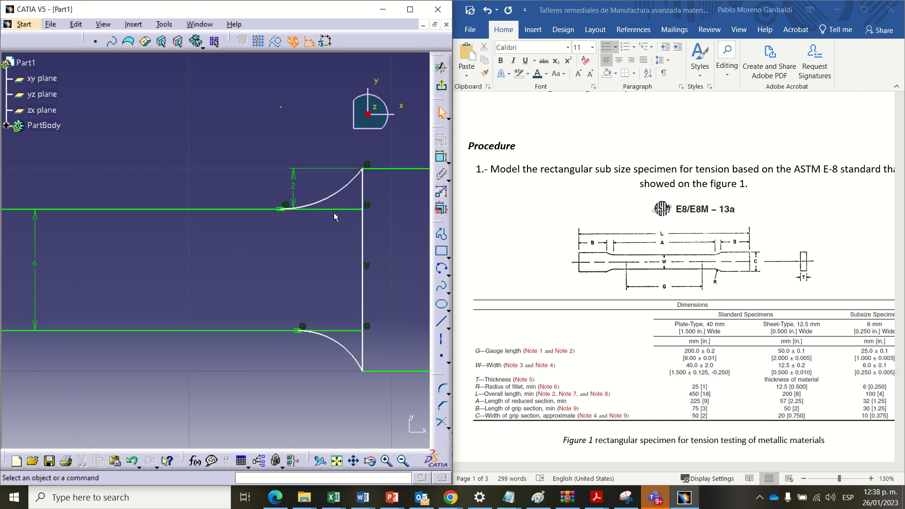
left_click(442, 160)
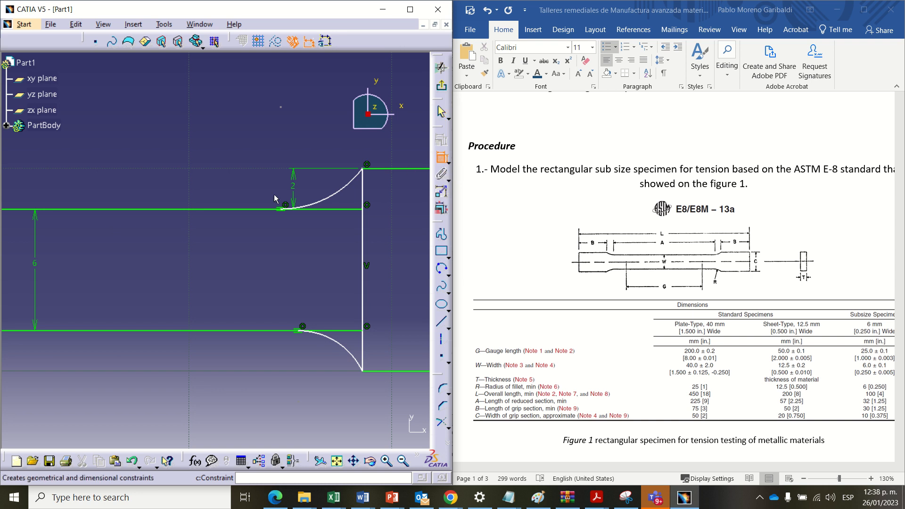
left_click(343, 189)
left_click(309, 155)
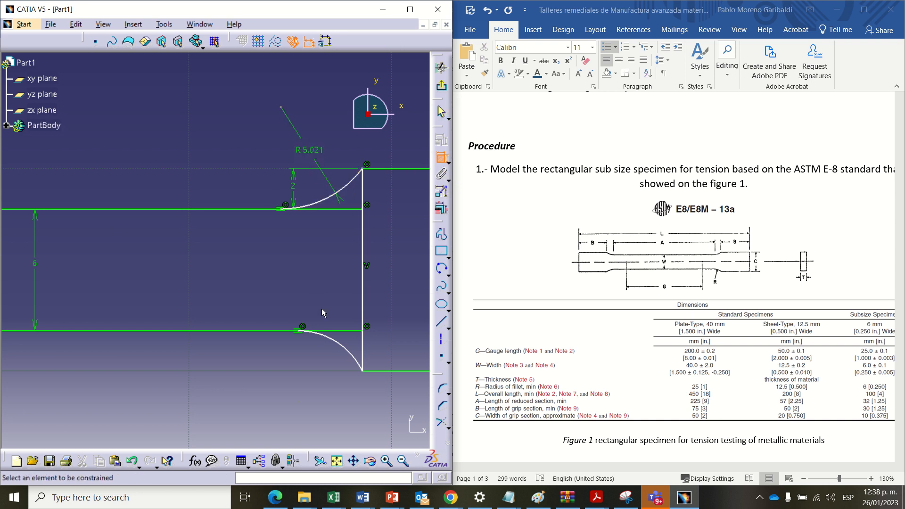
left_click(347, 350)
left_click(314, 369)
Step: Add a radius dimension to the arc at the first rectangle's lower inner corner
middle_click_drag(212, 379, 375, 352)
middle_click_drag(35, 358, 267, 350)
middle_click_drag(151, 366, 344, 349)
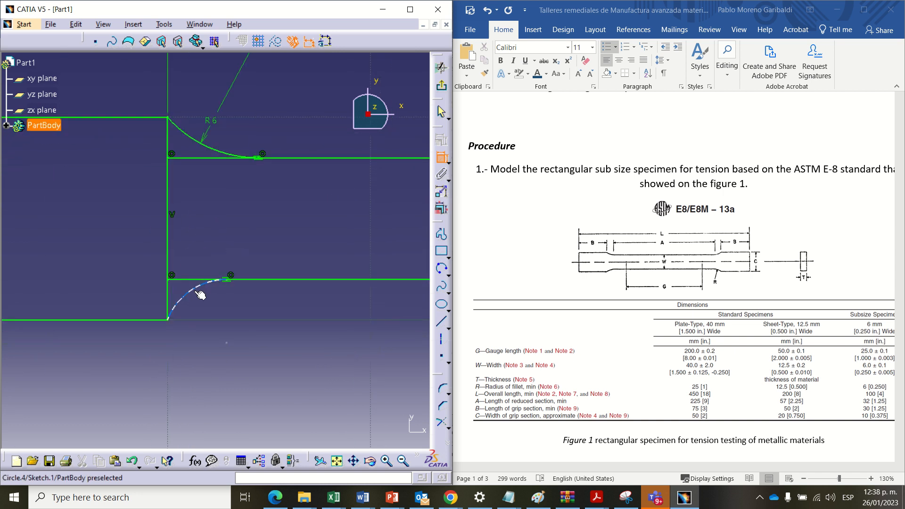
left_click(194, 292)
left_click(201, 310)
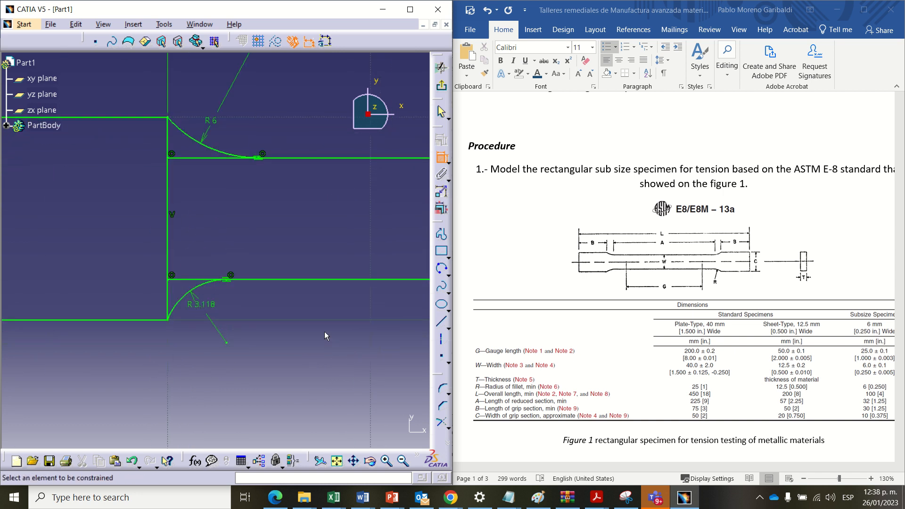
middle_click_drag(250, 309, 158, 277)
middle_click_drag(236, 294, 99, 338)
mouse_move(231, 247)
middle_mouse_down()
mouse_move(228, 290)
mouse_move(174, 276)
middle_mouse_up()
middle_click_drag(291, 245, 242, 251)
key("Escape")
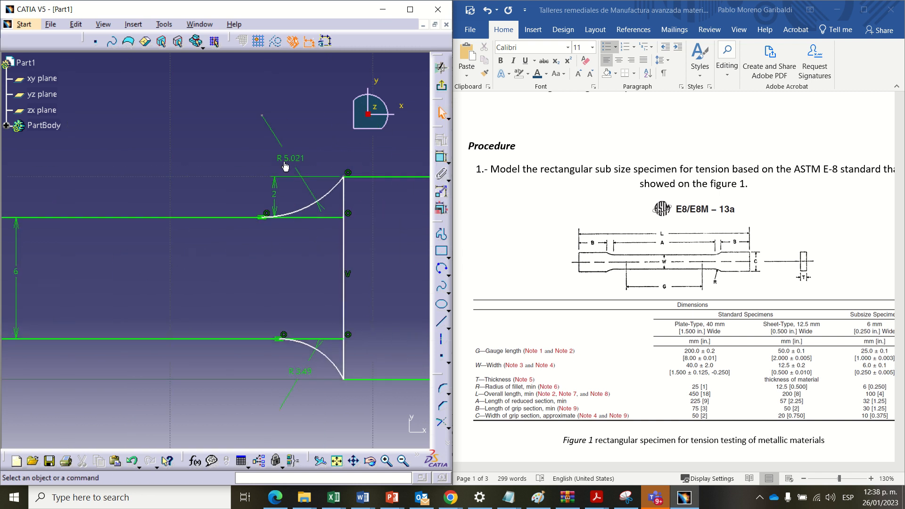
Step: Set the radii of the upper and lower arcs at the second rectangle to 6 mm
middle_click_drag(298, 160, 258, 151)
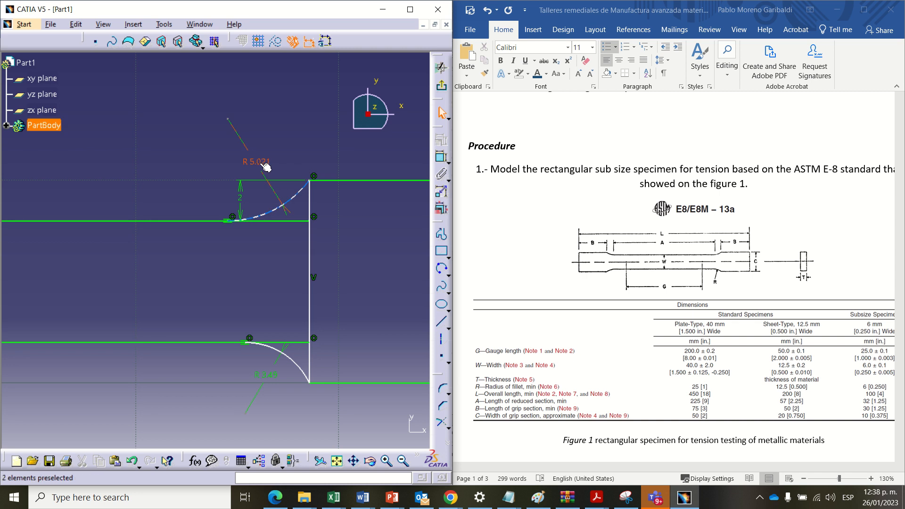
double_click(259, 163)
type("6mm")
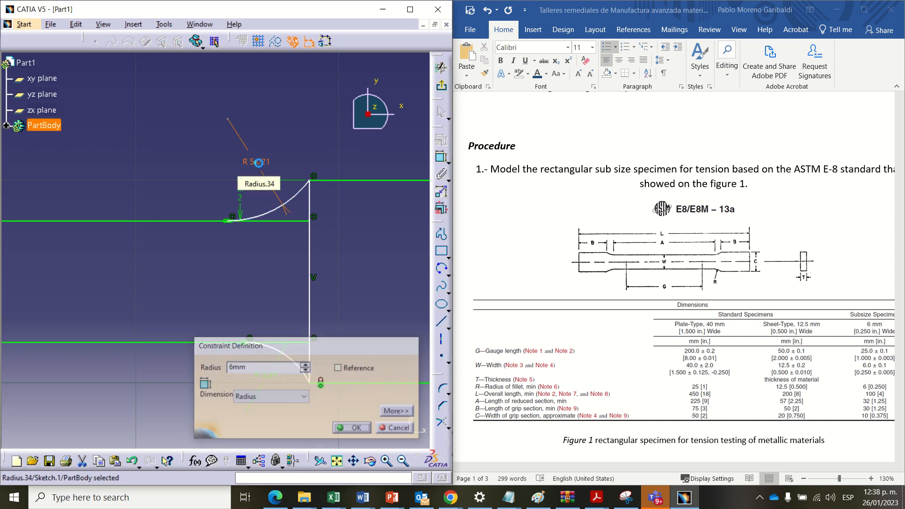
key("Return")
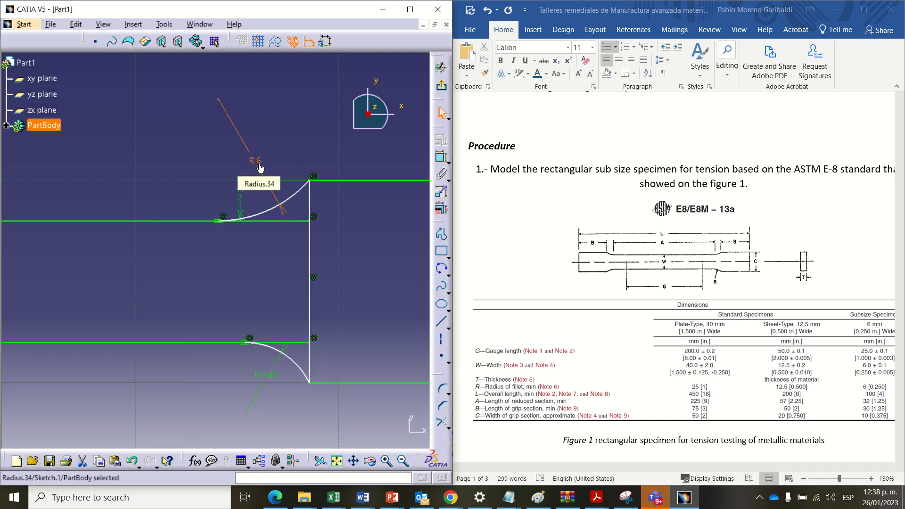
double_click(276, 374)
type("6")
key("Return")
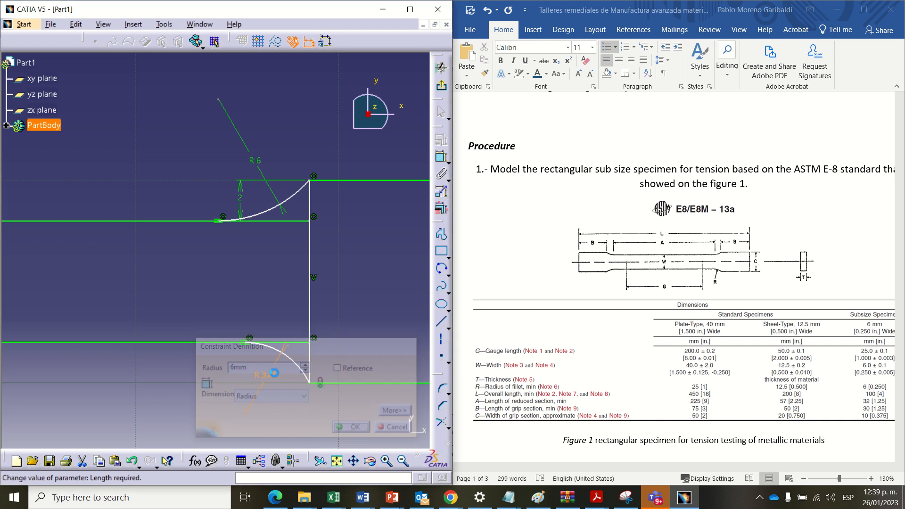
Step: Set the radius of the arc at the first rectangle's lower inner corner to 6 mm
middle_click_drag(199, 373, 503, 329)
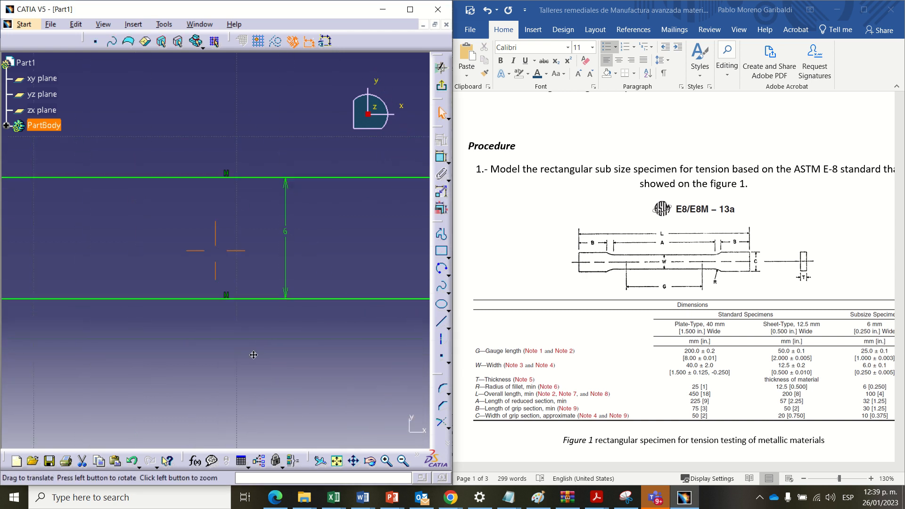
middle_click_drag(85, 345, 401, 333)
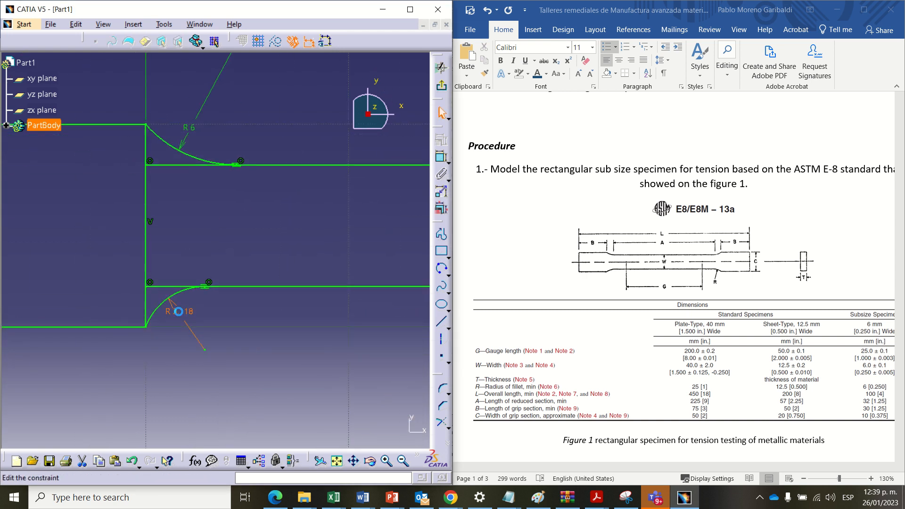
double_click(179, 313)
type("6")
key("Return")
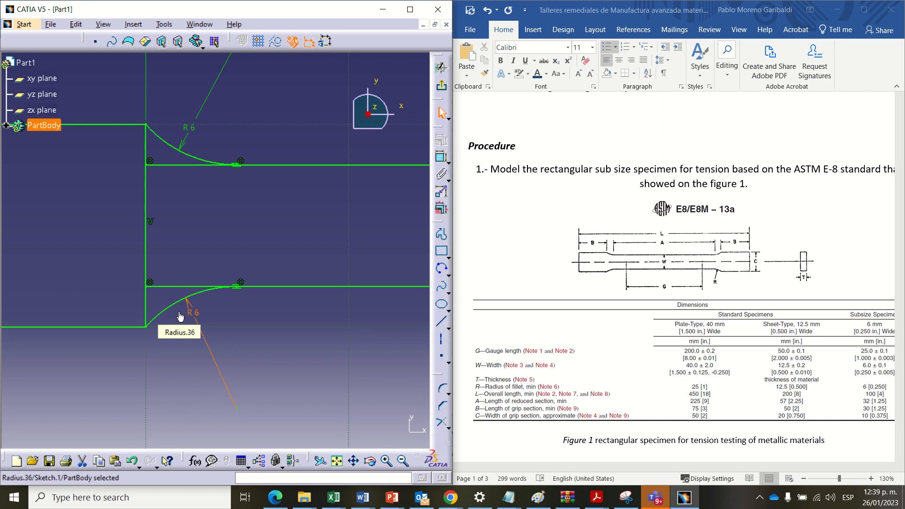
middle_click_drag(285, 208, 279, 345)
mouse_move(292, 279)
middle_mouse_down()
mouse_move(236, 267)
mouse_move(206, 278)
middle_mouse_up()
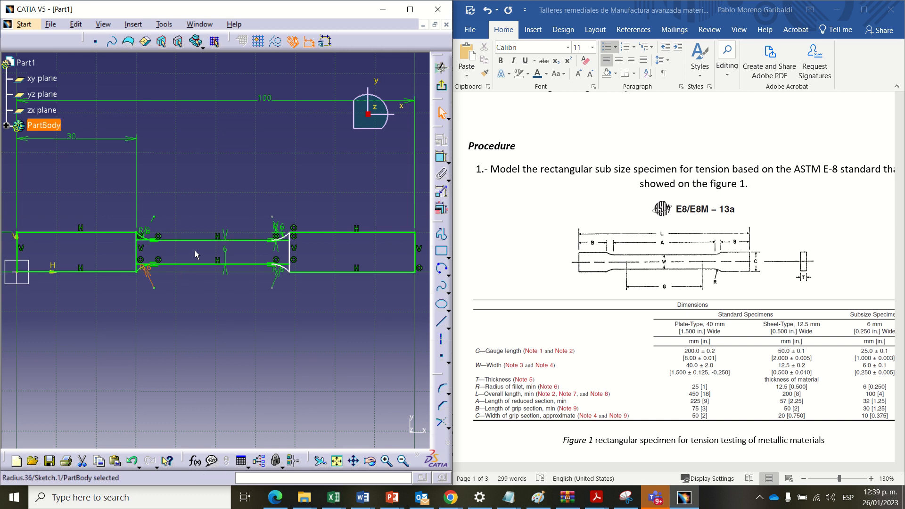
Step: Add a horizontal dimension between the inner ends of the two upper arcs along the reduced section
middle_click_drag(194, 250, 216, 207)
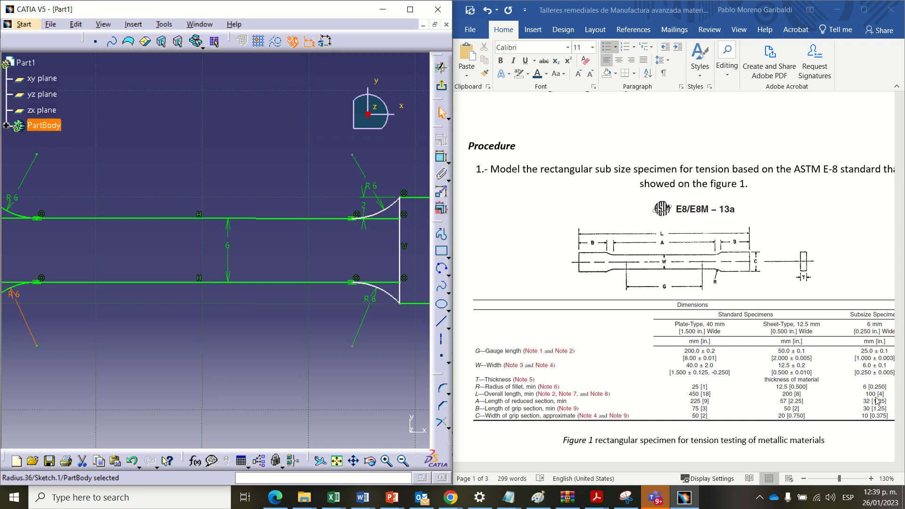
mouse_move(74, 251)
middle_mouse_down()
mouse_move(101, 264)
mouse_move(99, 210)
mouse_move(194, 244)
middle_mouse_up()
left_click(99, 235)
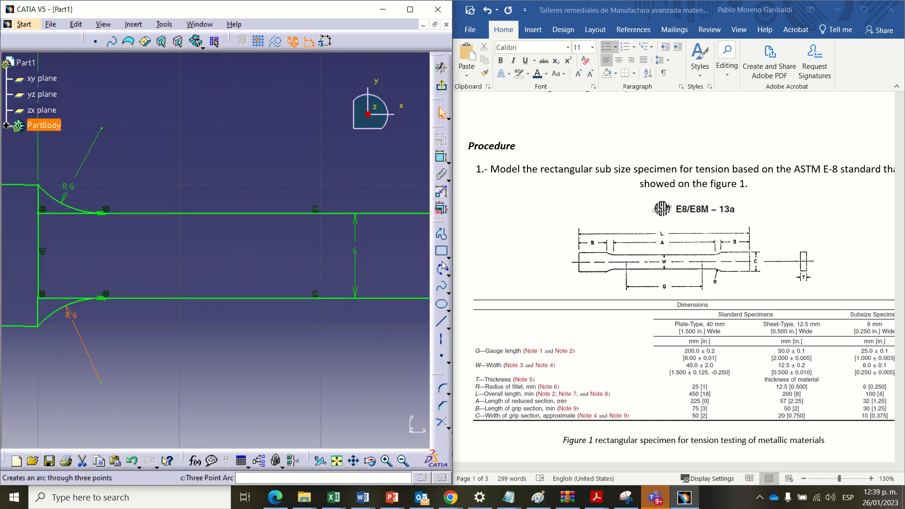
left_click(442, 157)
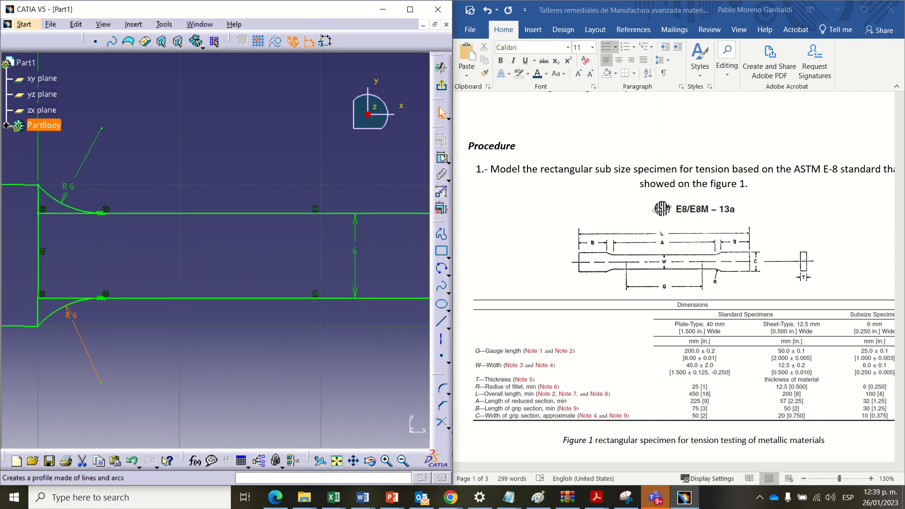
left_click(103, 212)
middle_click_drag(309, 195, 128, 202)
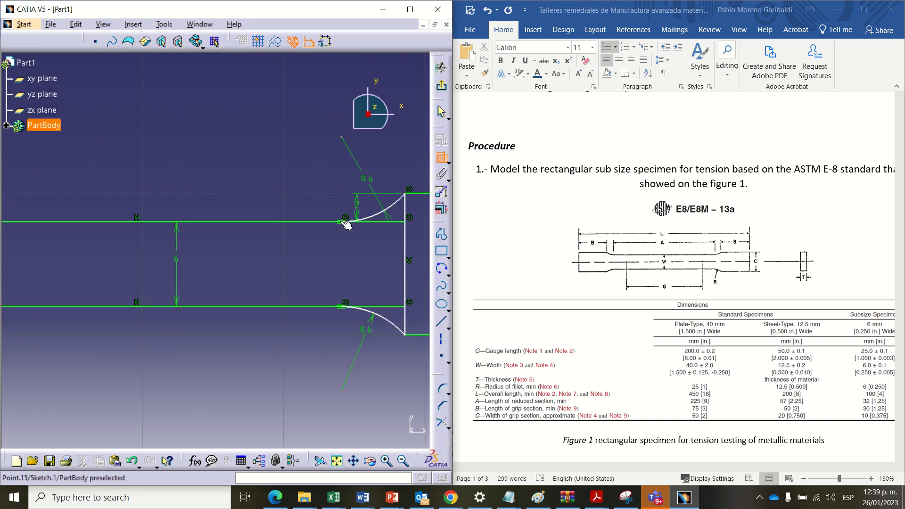
left_click(347, 223)
left_click(142, 174)
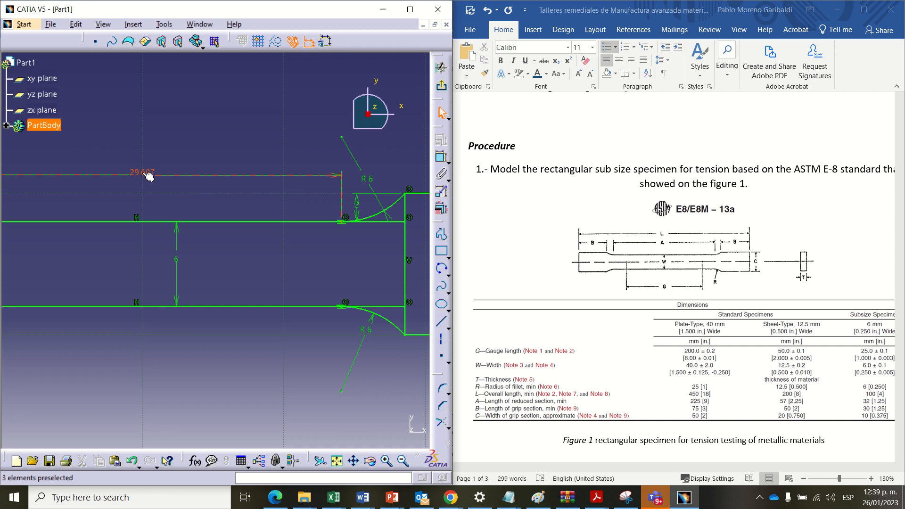
Step: Set the distance between the upper arcs' inner ends to 32 mm
double_click(142, 172)
type("32")
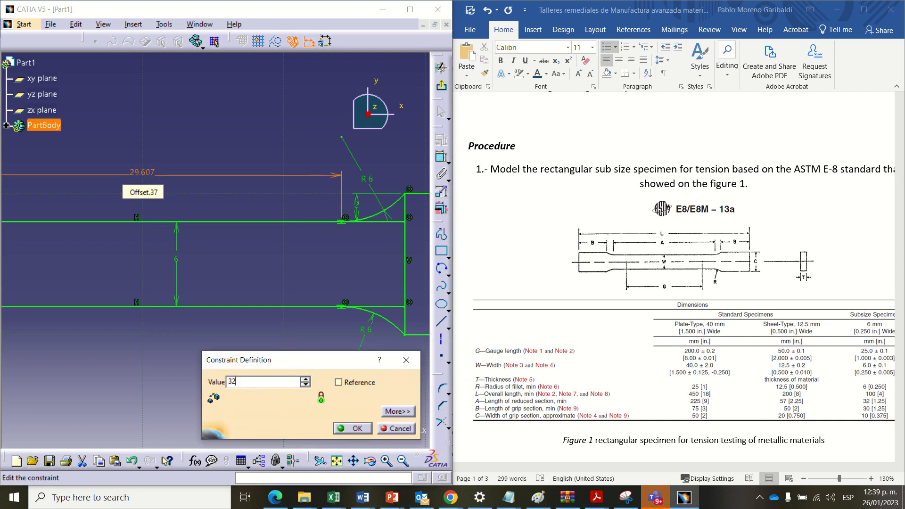
key("Return")
left_click(148, 192)
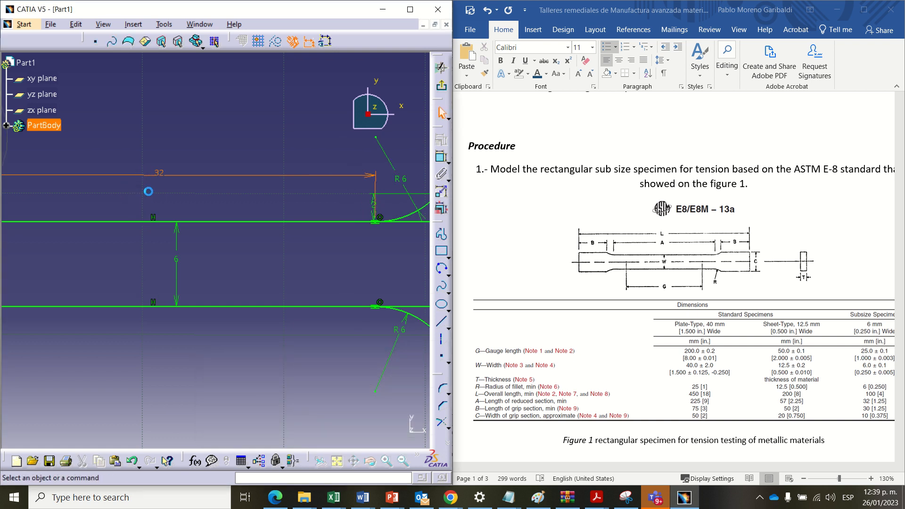
Step: Measure the length of the second grip section along its upper edge
mouse_move(151, 188)
middle_mouse_down()
mouse_move(165, 245)
mouse_move(231, 198)
mouse_move(178, 208)
mouse_move(267, 196)
middle_mouse_up()
middle_click_drag(173, 215, 173, 271)
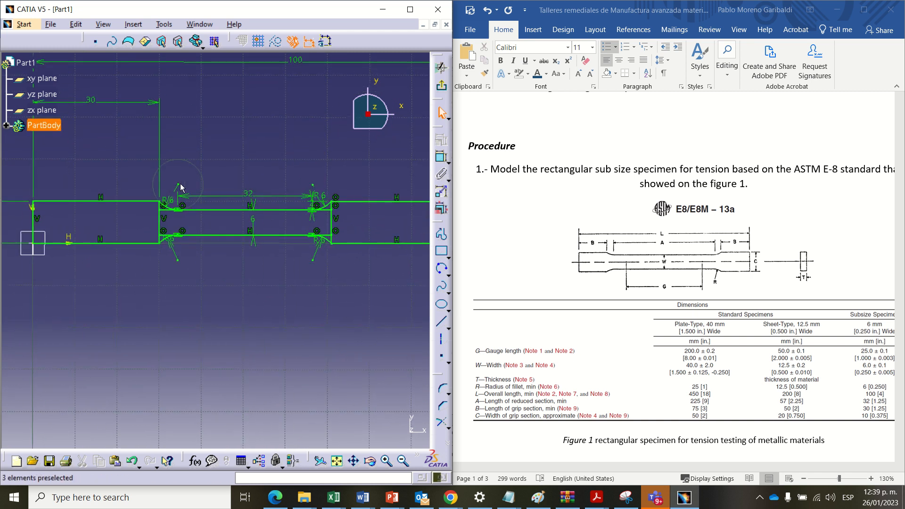
mouse_move(211, 211)
middle_mouse_down()
mouse_move(170, 228)
mouse_move(182, 257)
mouse_move(232, 248)
middle_mouse_up()
mouse_move(232, 190)
middle_mouse_down()
mouse_move(182, 182)
mouse_move(249, 176)
middle_mouse_up()
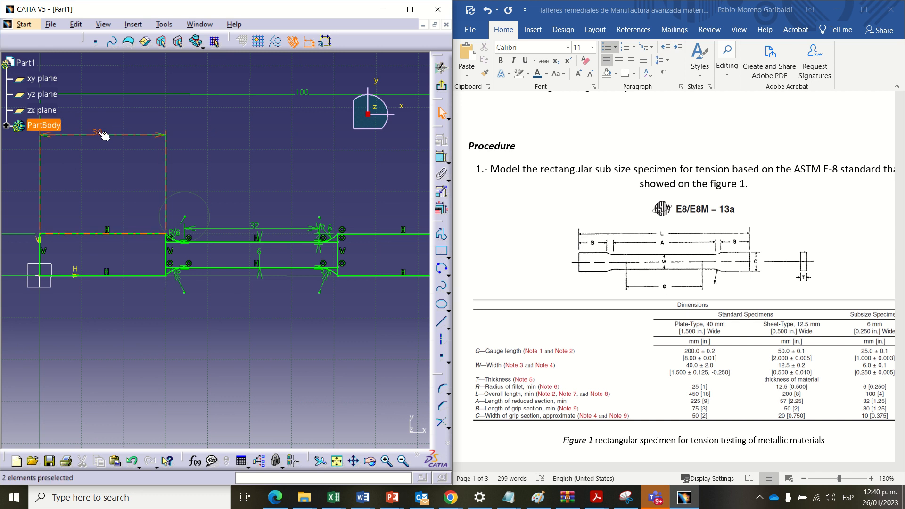
middle_click_drag(184, 150, 77, 149)
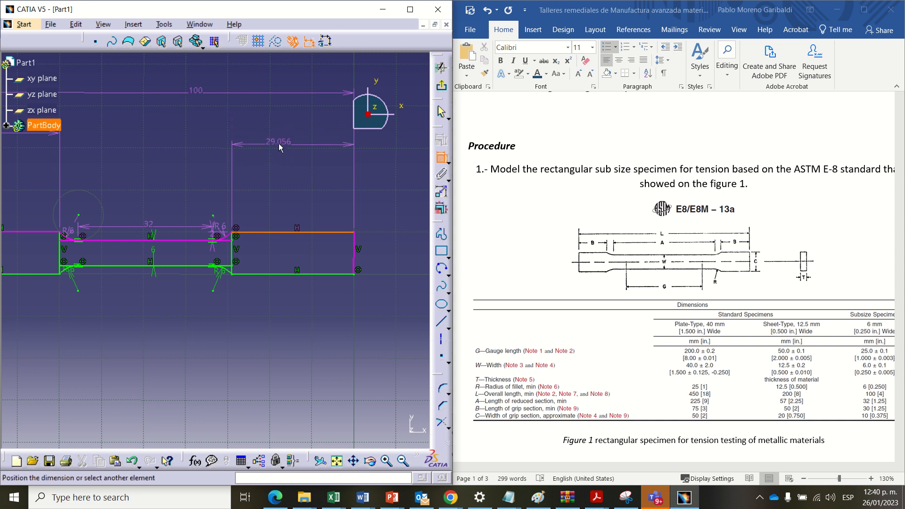
left_click(282, 148)
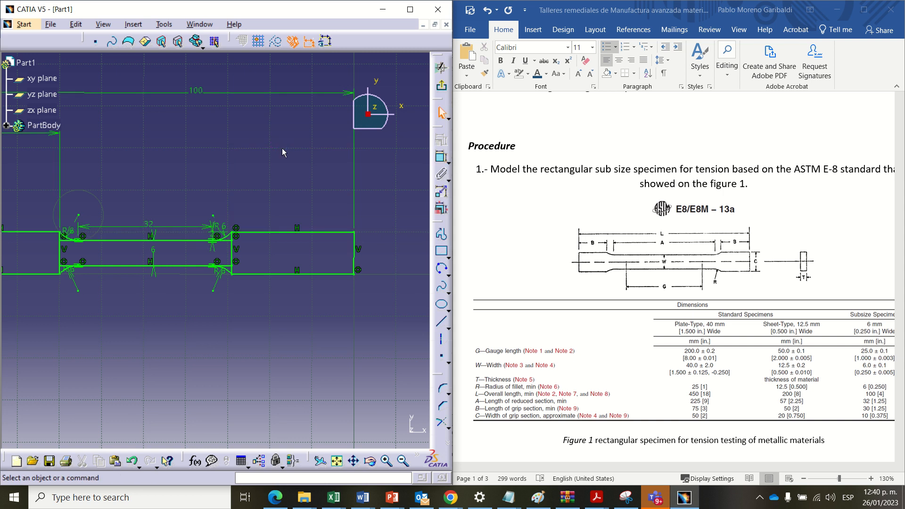
Step: Set the first grip section's length to 29.528 mm
middle_click_drag(133, 190, 217, 199)
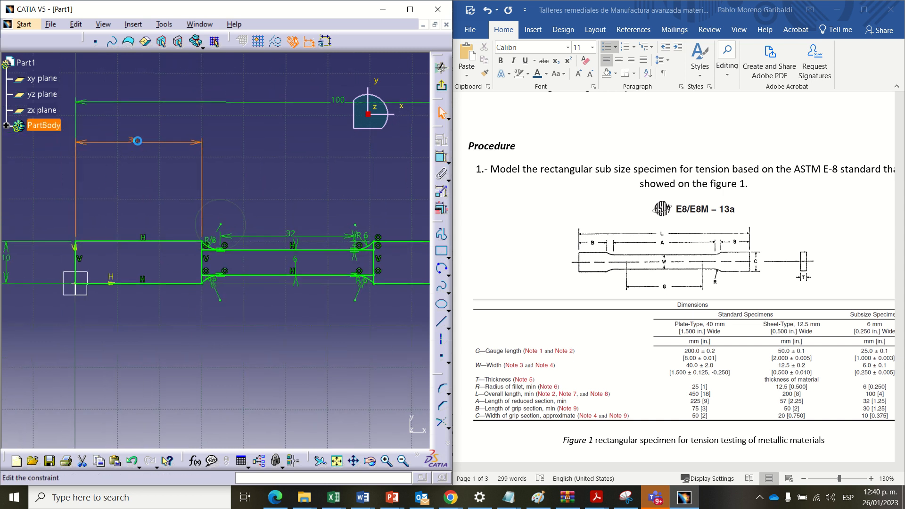
double_click(138, 143)
type("2")
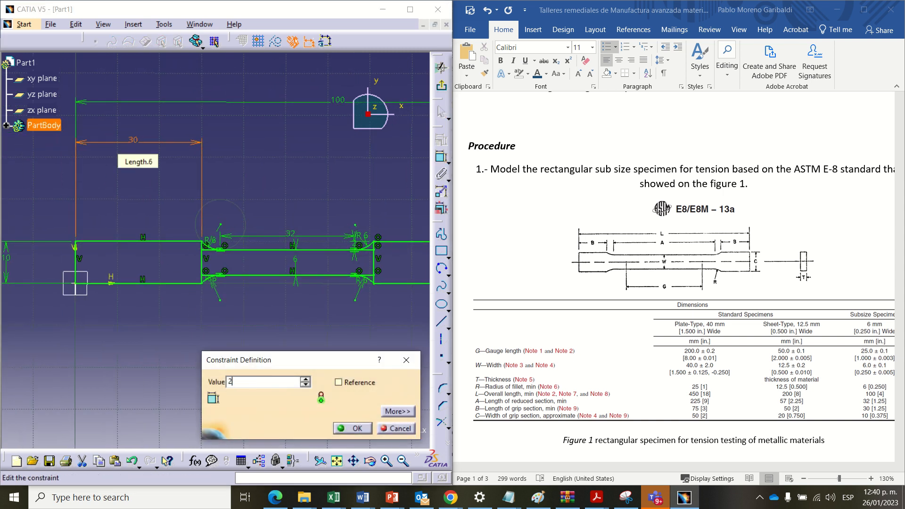
type("9.528")
left_click(353, 428)
Step: Check the second grip section's length with a temporary dimension on its upper edge, without keeping the constraint
mouse_move(241, 183)
middle_mouse_down()
mouse_move(219, 174)
mouse_move(258, 182)
mouse_move(237, 248)
middle_mouse_up()
left_click(439, 159)
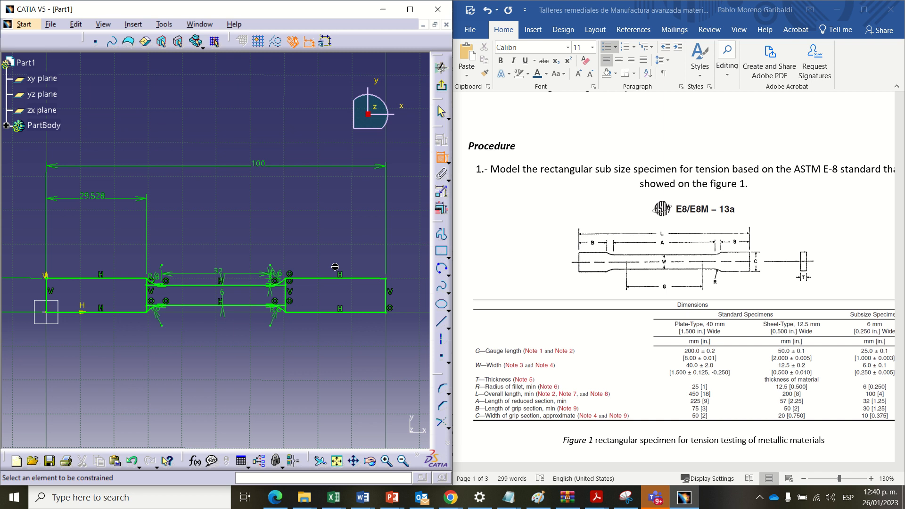
left_click(321, 279)
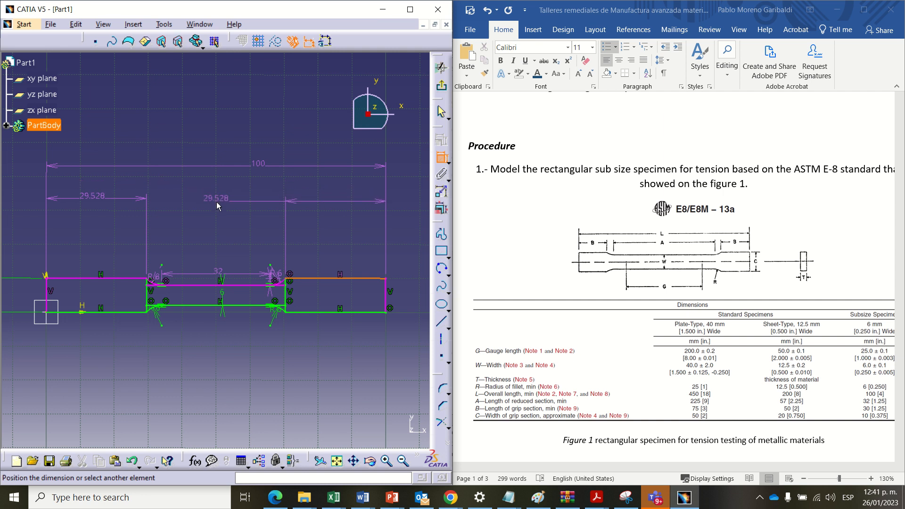
key("Escape")
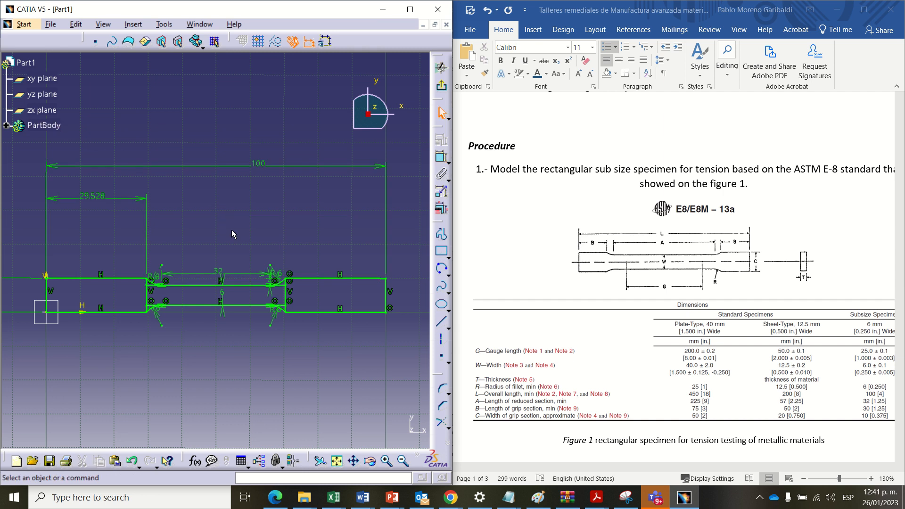
Step: Delete the vertical line separating the first grip section from the reduced section
middle_click_drag(226, 255, 226, 174)
middle_click_drag(156, 242, 151, 207)
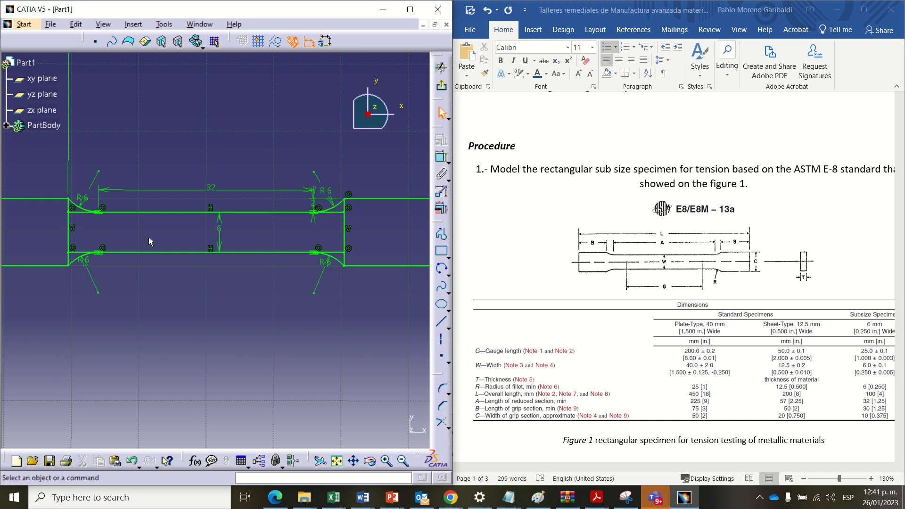
middle_click_drag(86, 235, 137, 226)
left_click(120, 220)
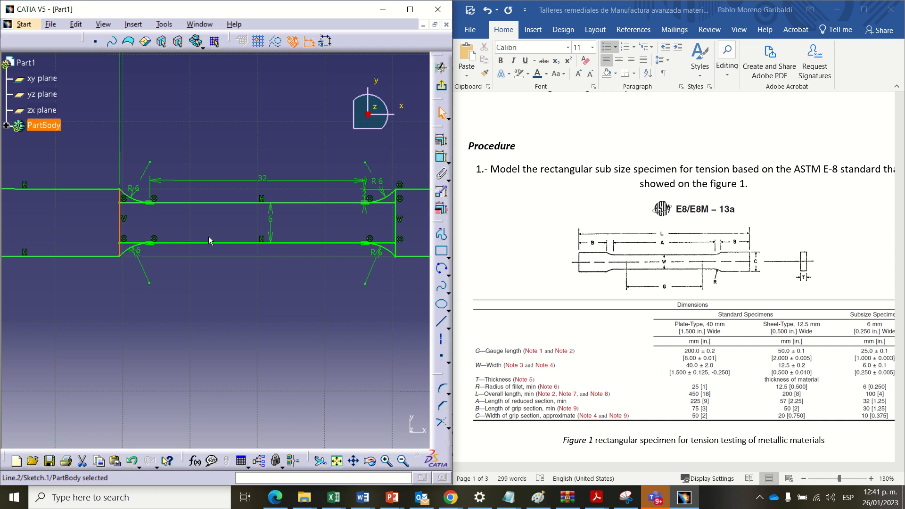
key("Delete")
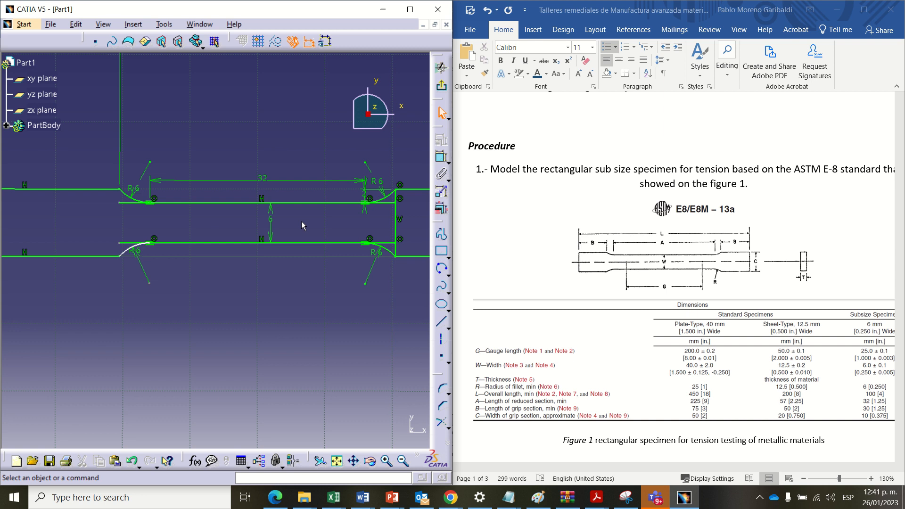
Step: Delete the vertical line separating the reduced section from the second grip section
middle_click_drag(401, 217, 277, 228)
left_click(273, 228)
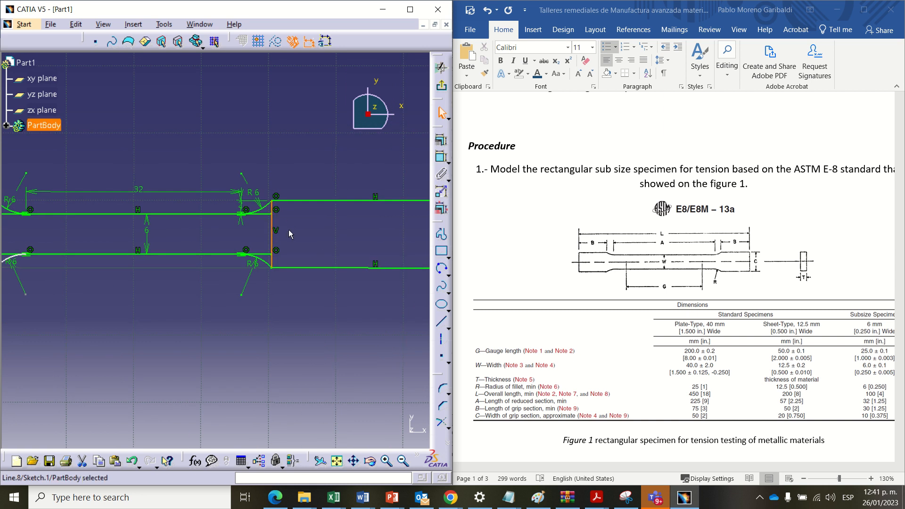
key("Delete")
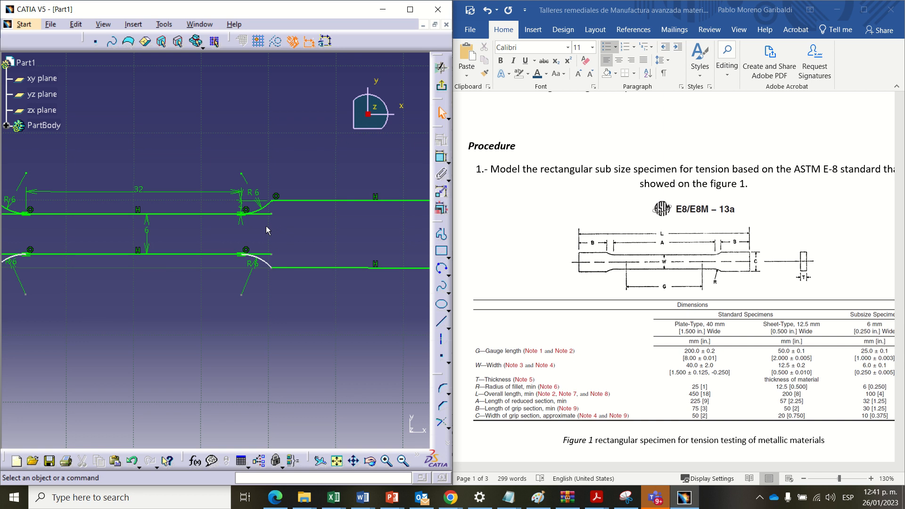
Step: Quick-trim the reduced section's upper and lower line ends that extend past the arcs at the second grip section
mouse_move(214, 244)
middle_mouse_down()
mouse_move(285, 208)
mouse_move(309, 182)
mouse_move(205, 191)
middle_mouse_up()
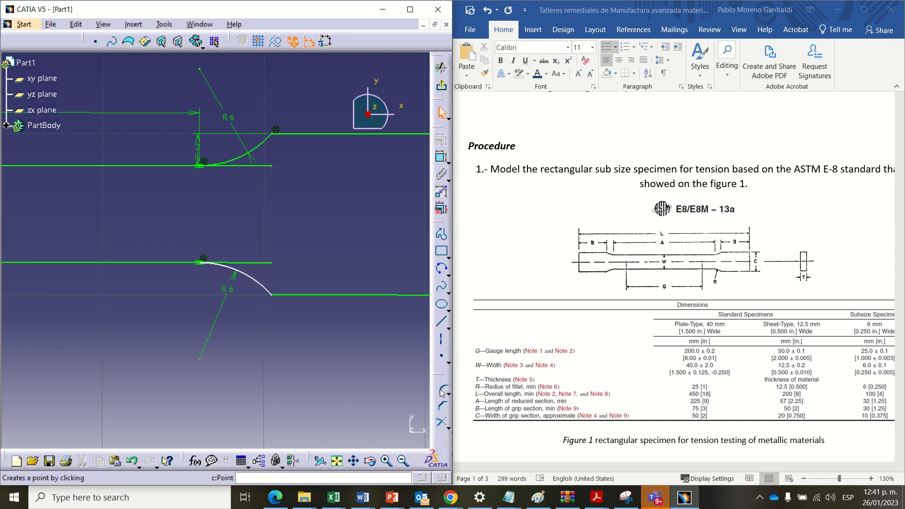
left_click(449, 426)
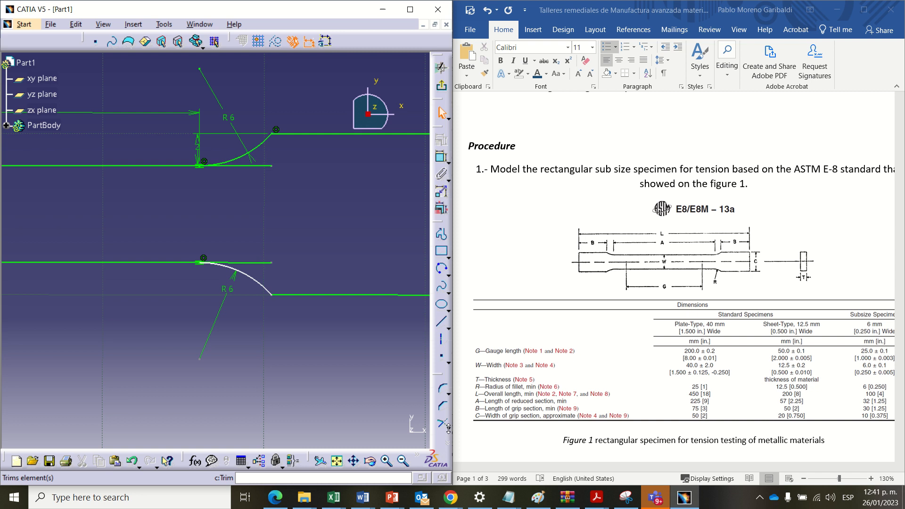
left_click(448, 427)
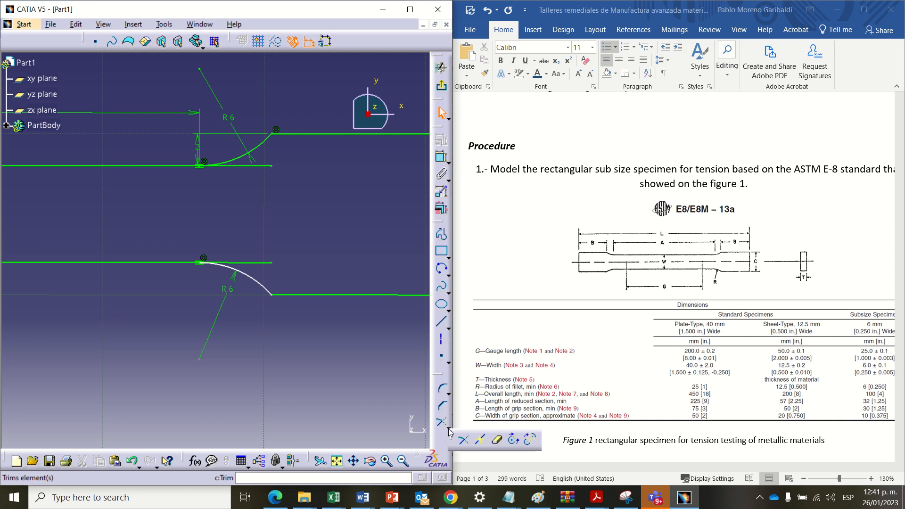
left_click(499, 441)
mouse_move(229, 190)
middle_mouse_down()
mouse_move(253, 245)
mouse_move(255, 236)
middle_mouse_up()
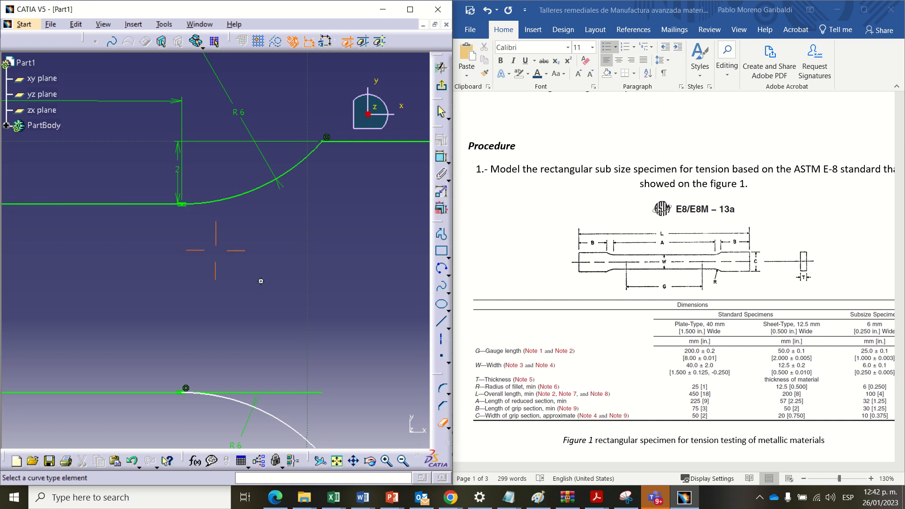
middle_click_drag(261, 282, 229, 203)
left_click(265, 313)
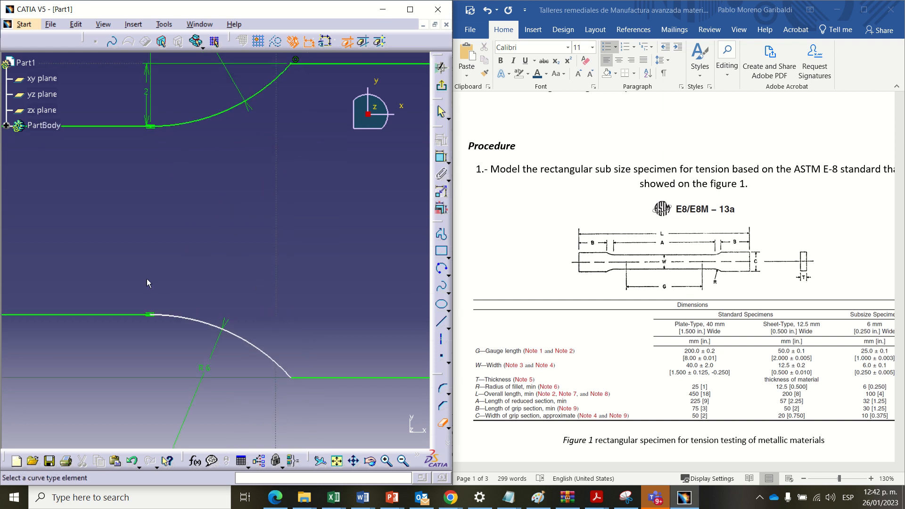
Step: Quick-trim the upper and lower line ends that extend past the arcs at the first grip section
middle_click_drag(146, 279, 314, 245)
middle_click_drag(155, 217, 180, 326, "ctrl")
middle_click_drag(221, 315, 499, 313)
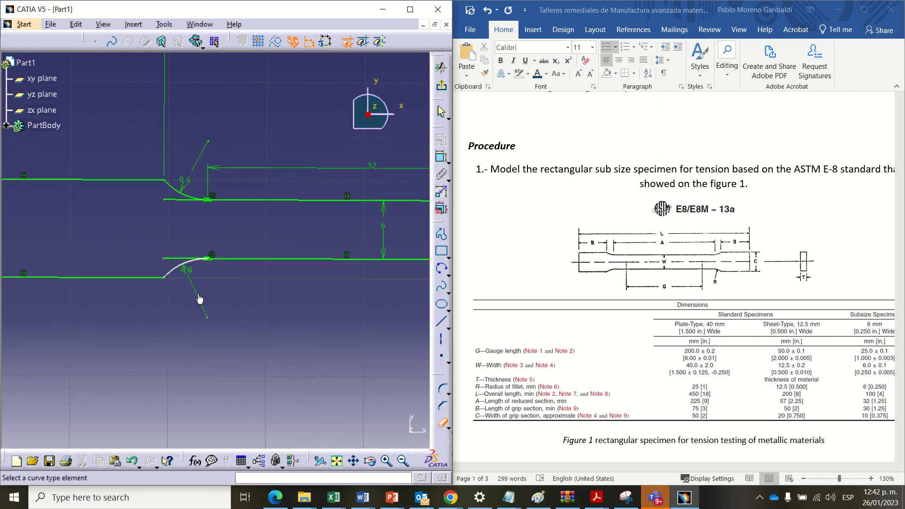
middle_click_drag(167, 297, 153, 228, "ctrl")
left_click(126, 269)
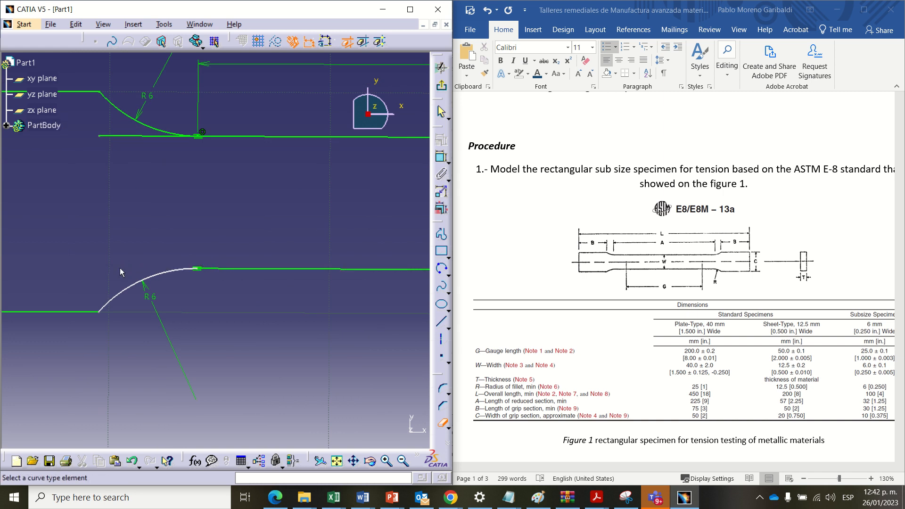
left_click(131, 135)
Step: Exit the sketch and extrude the closed specimen profile as a pad 6 mm long
mouse_move(214, 179)
middle_mouse_down()
mouse_move(241, 307)
mouse_move(259, 313)
mouse_move(260, 347)
middle_mouse_up()
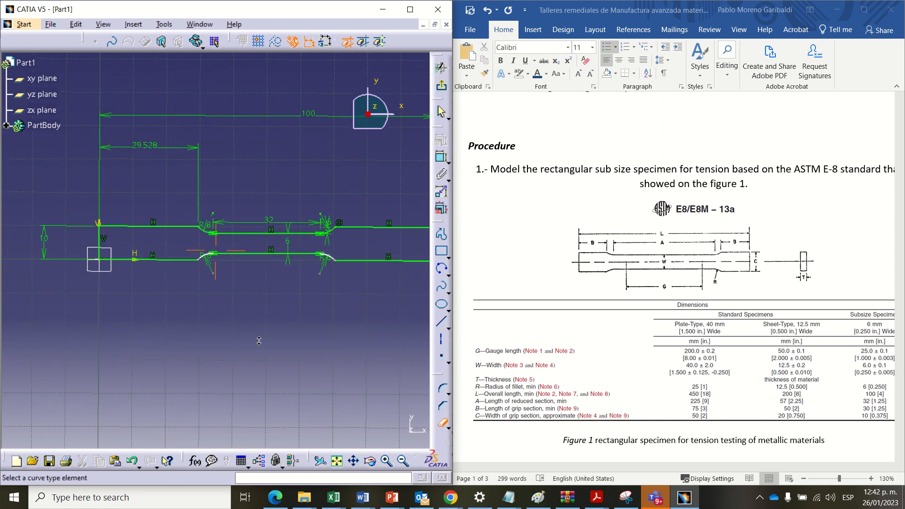
mouse_move(261, 312)
middle_mouse_down()
mouse_move(164, 302)
mouse_move(222, 303)
mouse_move(209, 283)
middle_mouse_up()
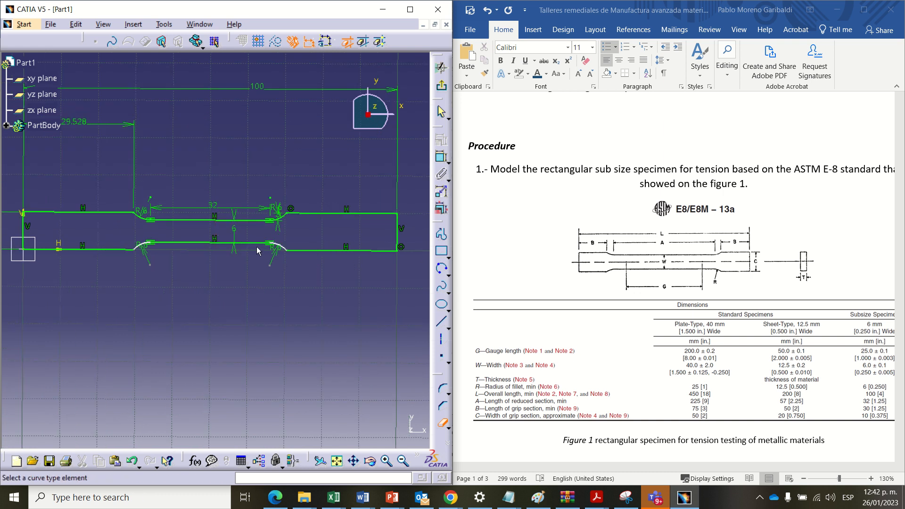
left_click(440, 88)
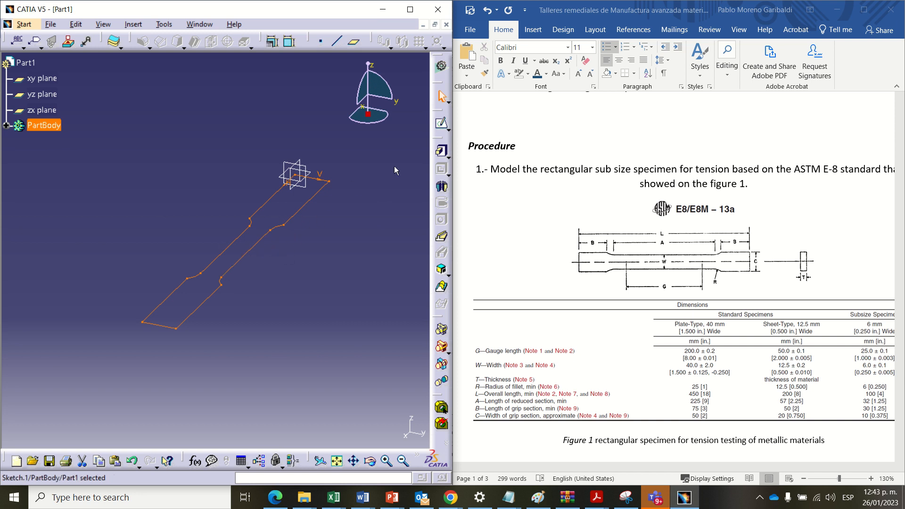
left_click(445, 152)
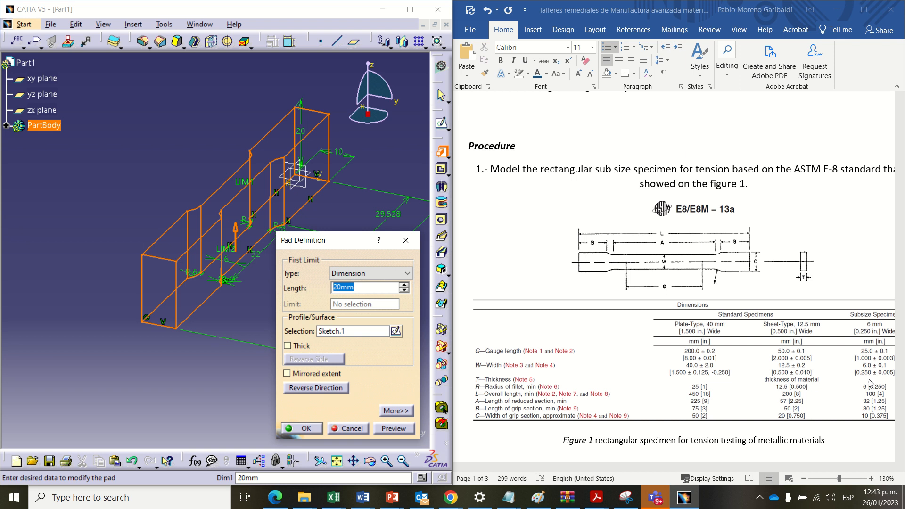
type("6")
key("Return")
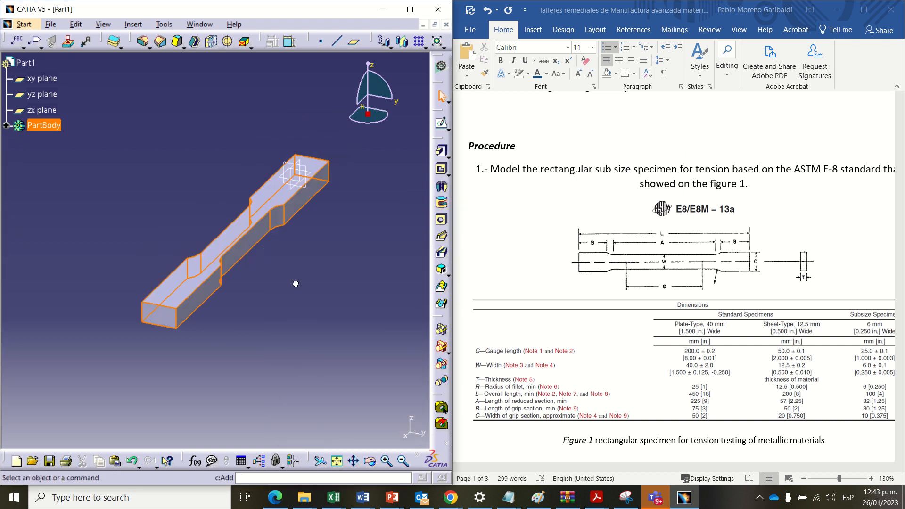
left_click(285, 247)
middle_click_drag(280, 257, 274, 284)
mouse_move(271, 310)
middle_mouse_down()
mouse_move(290, 291)
mouse_move(288, 249)
mouse_move(261, 263)
mouse_move(265, 297)
middle_mouse_up()
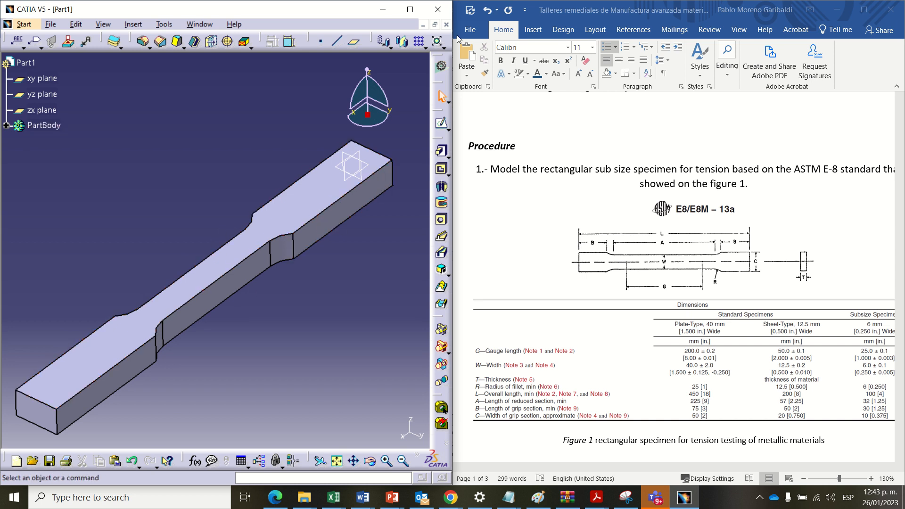
mouse_move(392, 7)
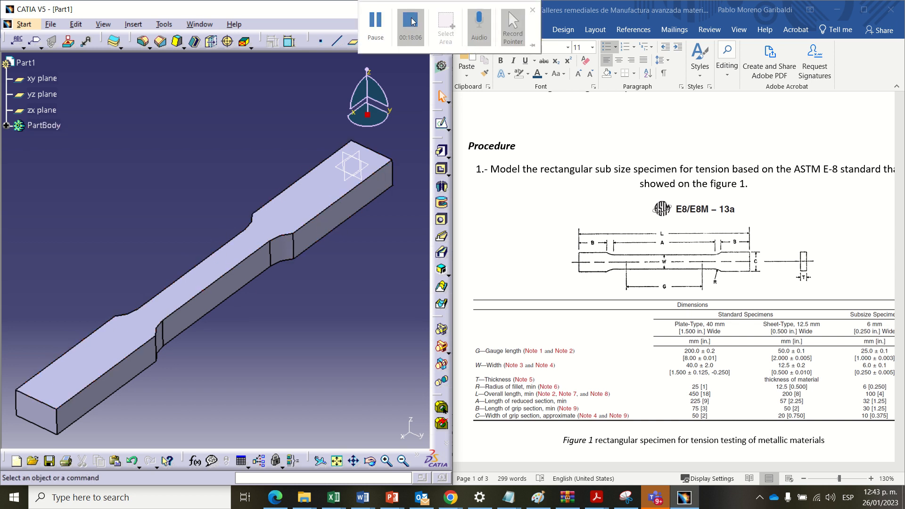